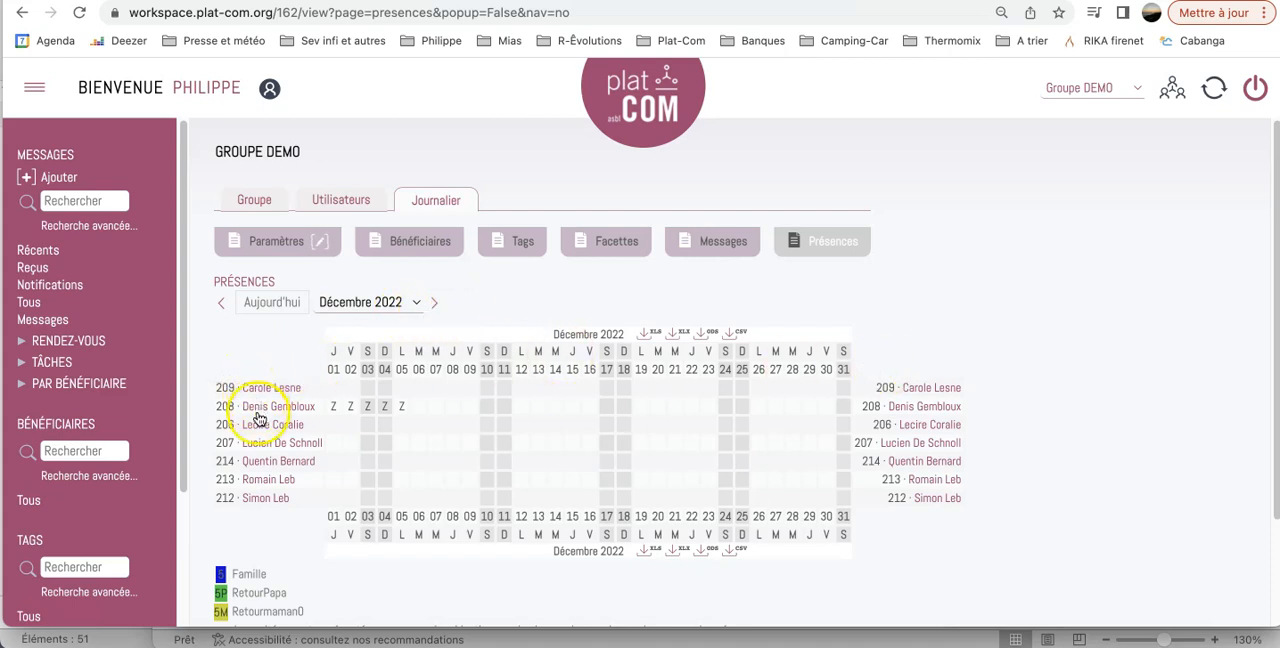
Examine the December 2022 presence table of the group and the legend of presence codes beneath it.
scroll(263, 516, down, 2)
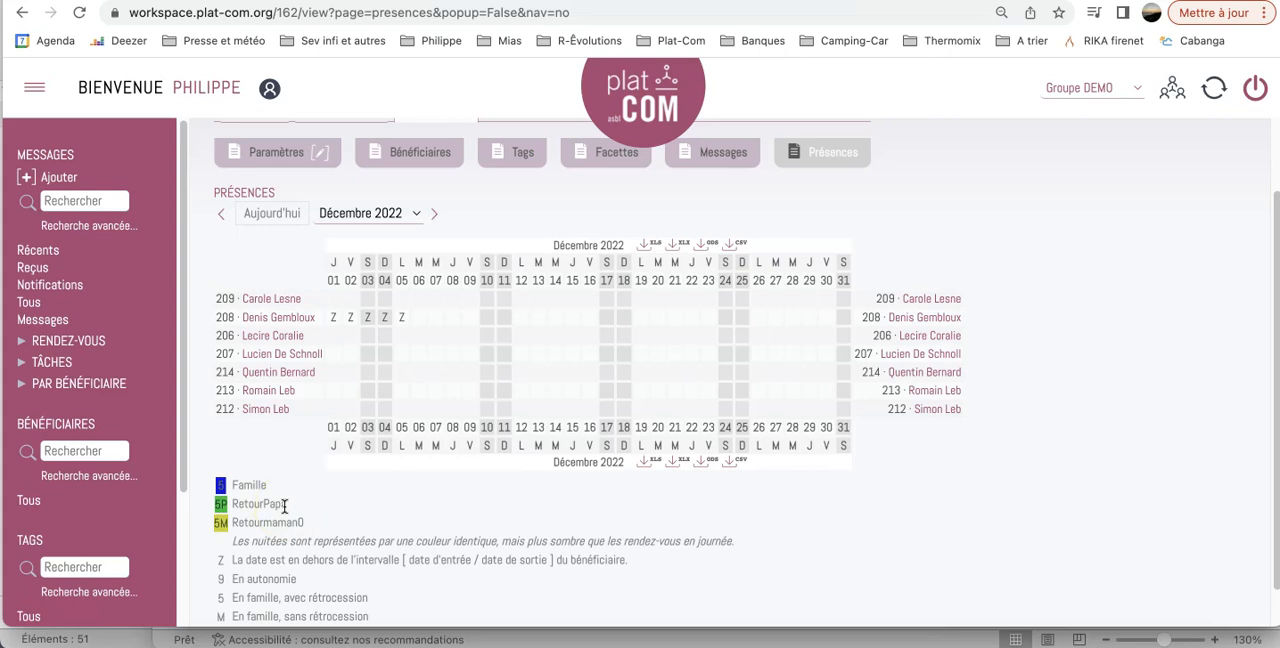
scroll(285, 505, down, 1)
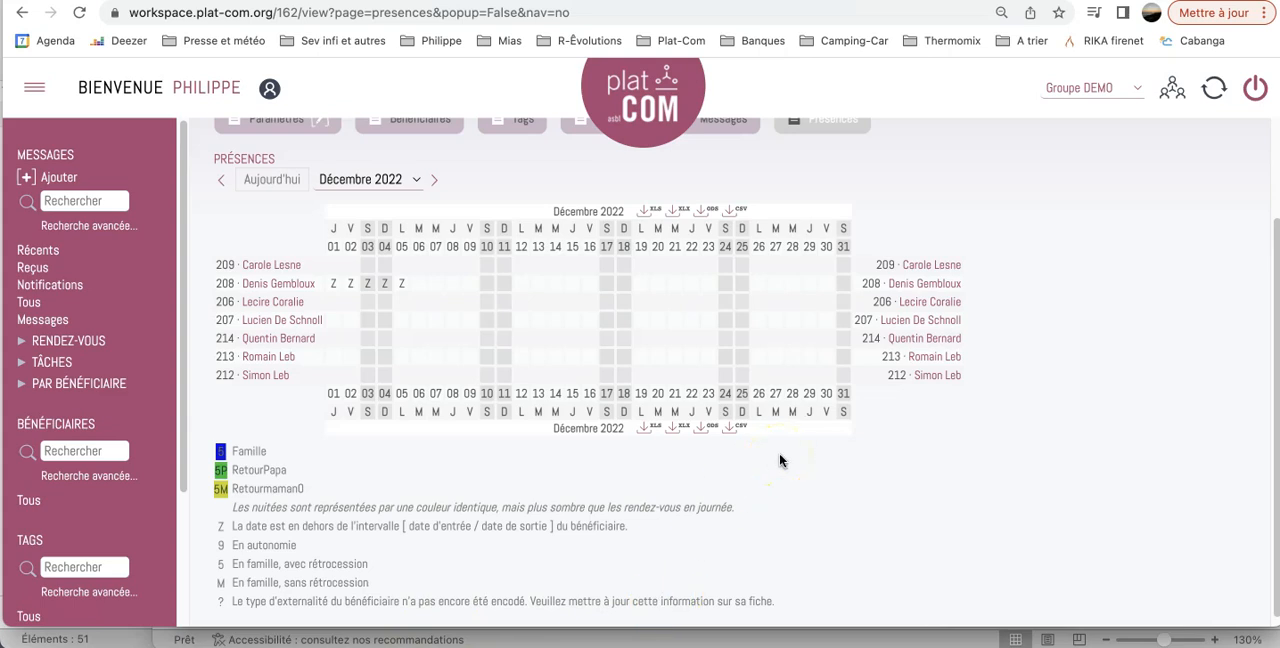
scroll(357, 357, up, 1)
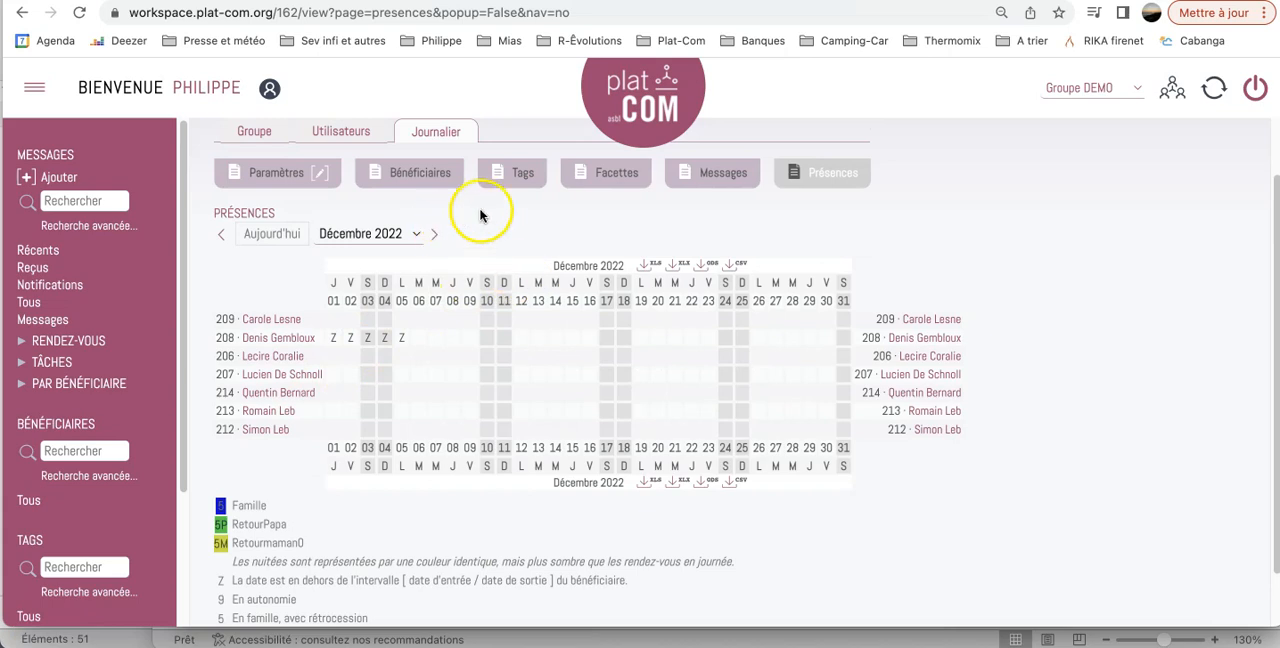
Open the group's list of tags and examine which ones are marked as presence tags.
click(522, 180)
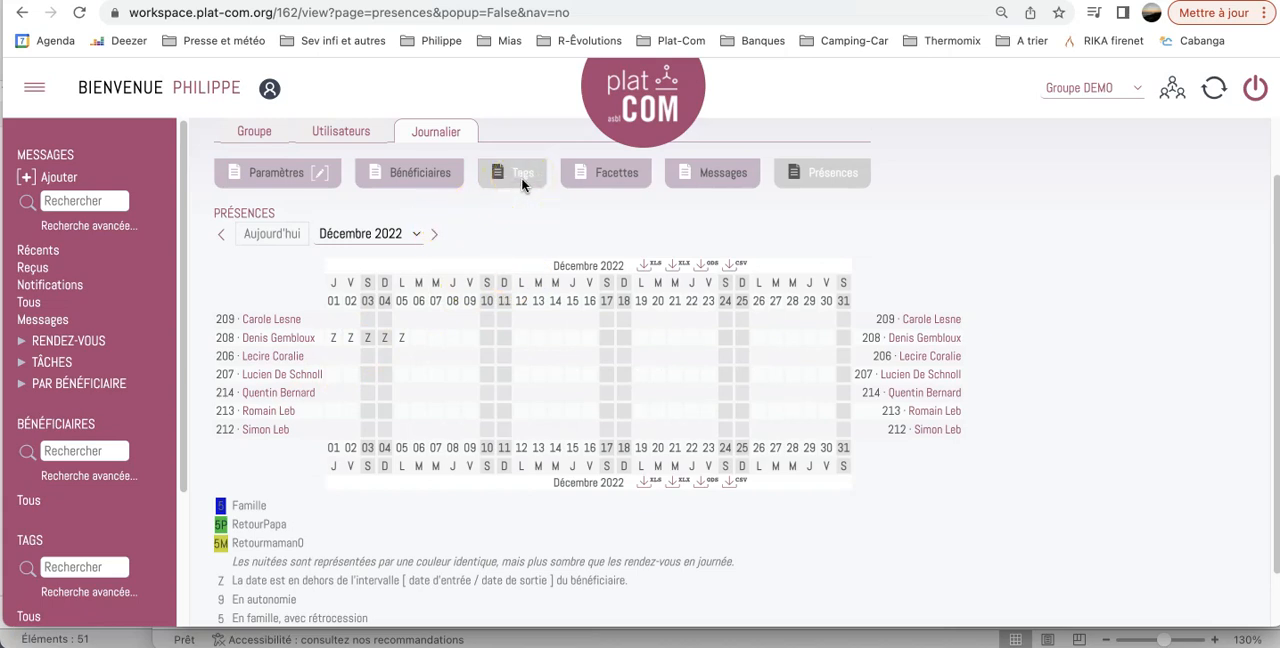
click(522, 178)
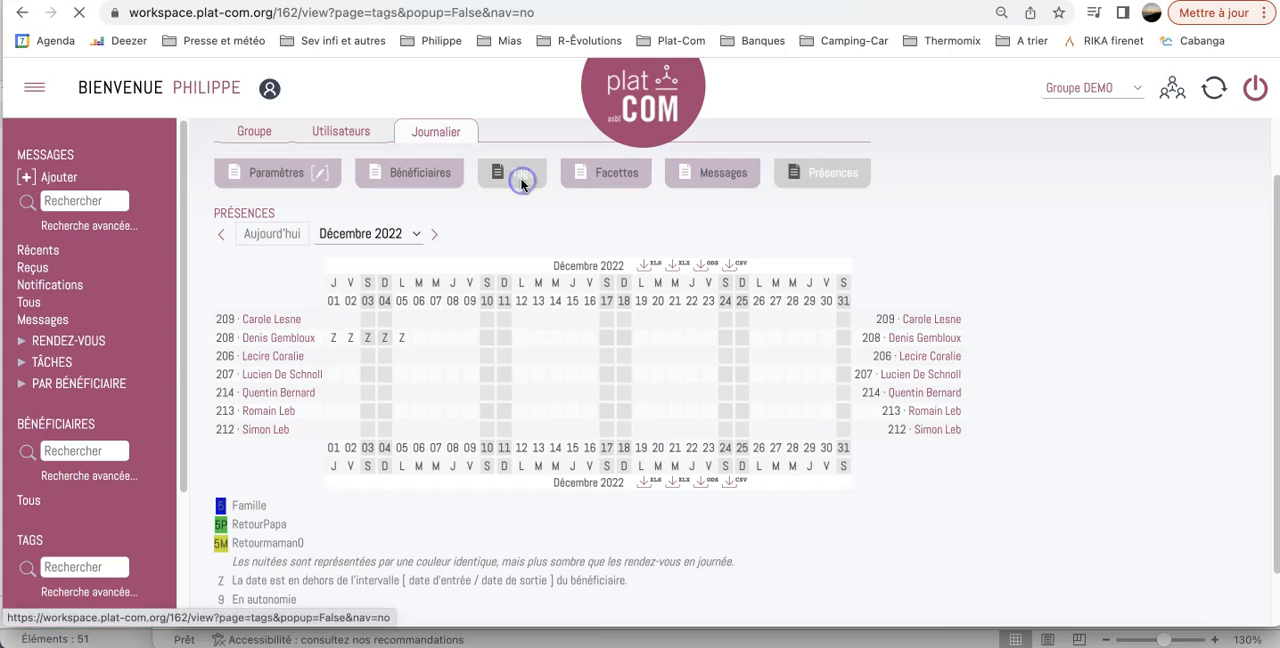
scroll(434, 418, down, 5)
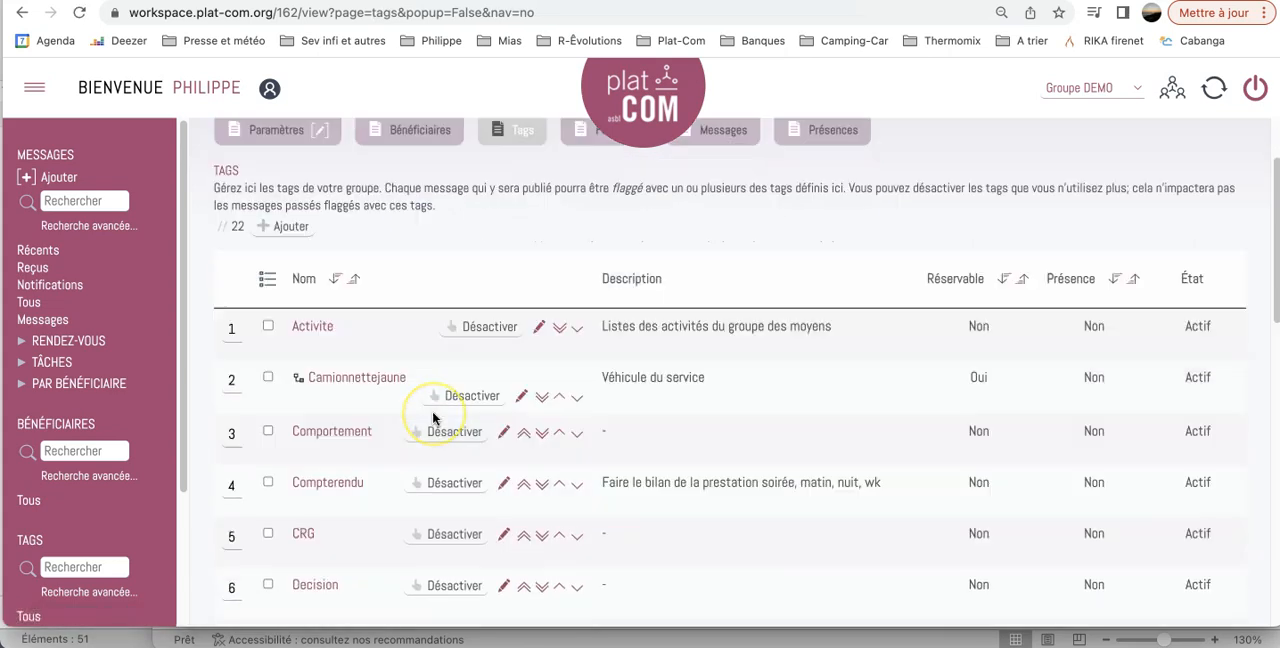
scroll(434, 418, down, 5)
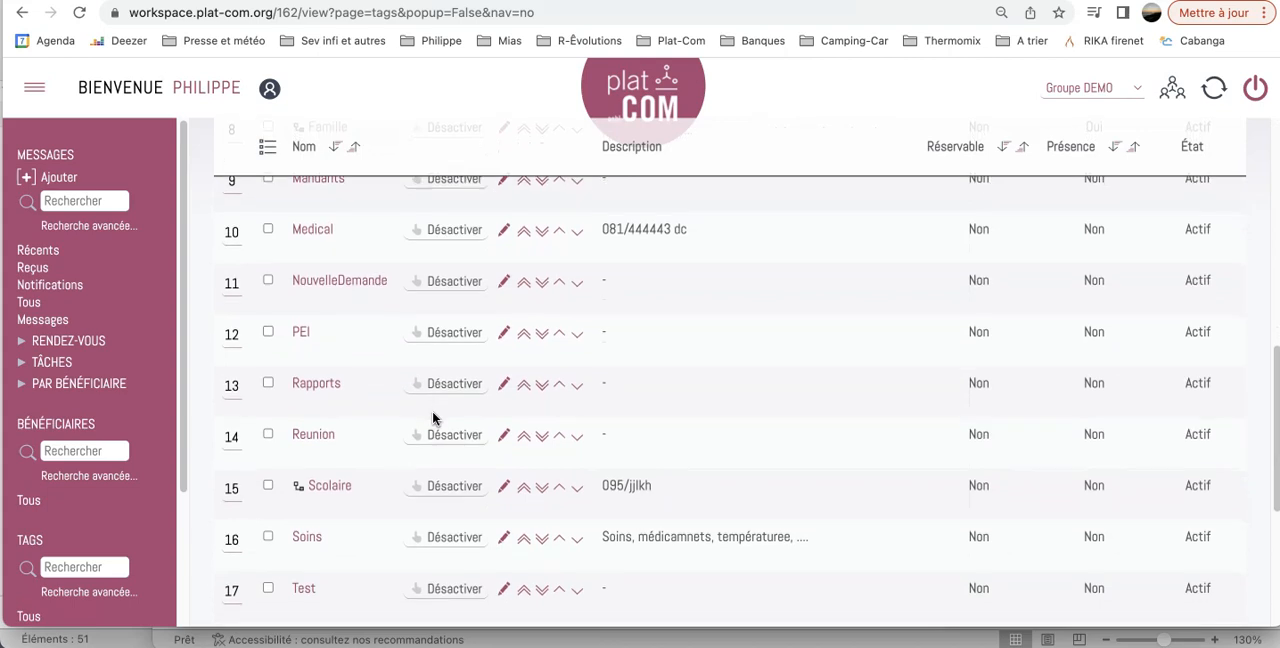
scroll(434, 418, down, 1)
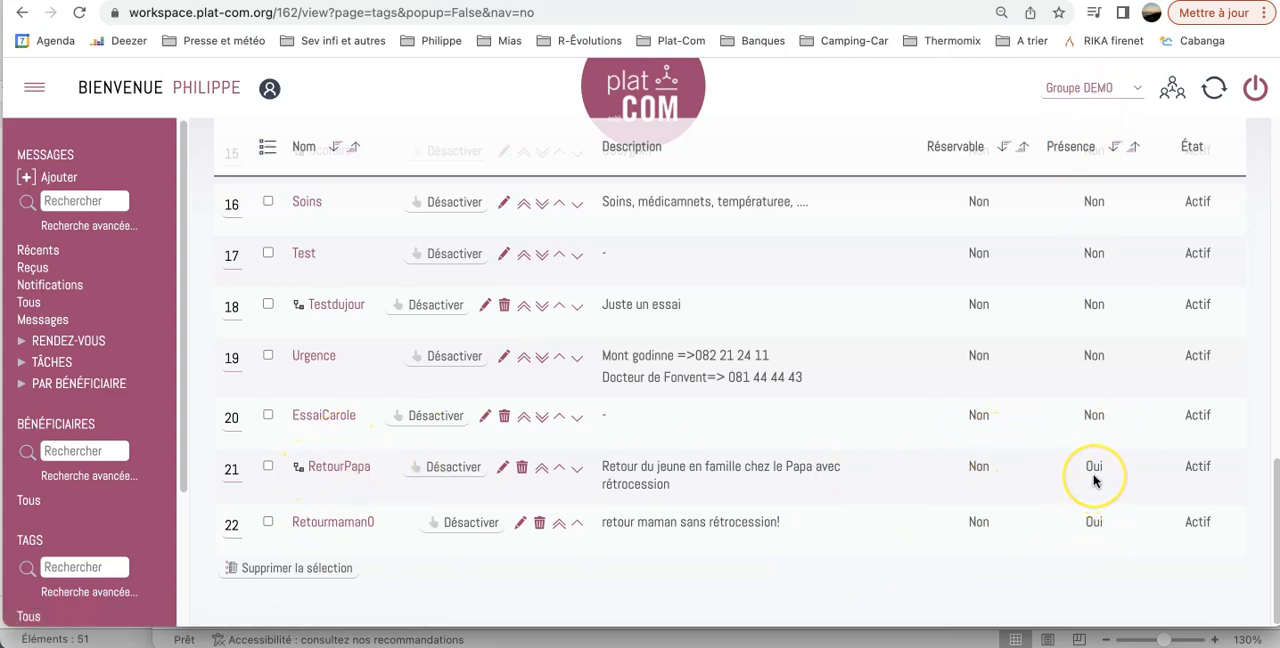
scroll(1094, 480, up, 3)
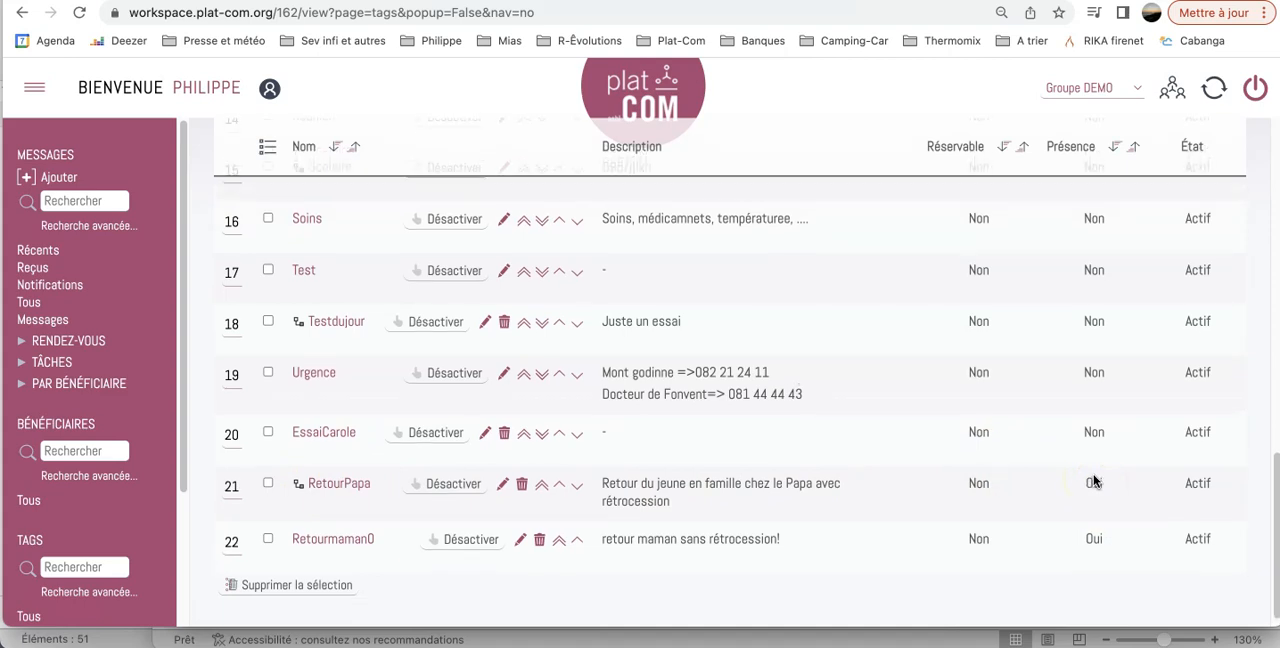
scroll(1094, 480, up, 7)
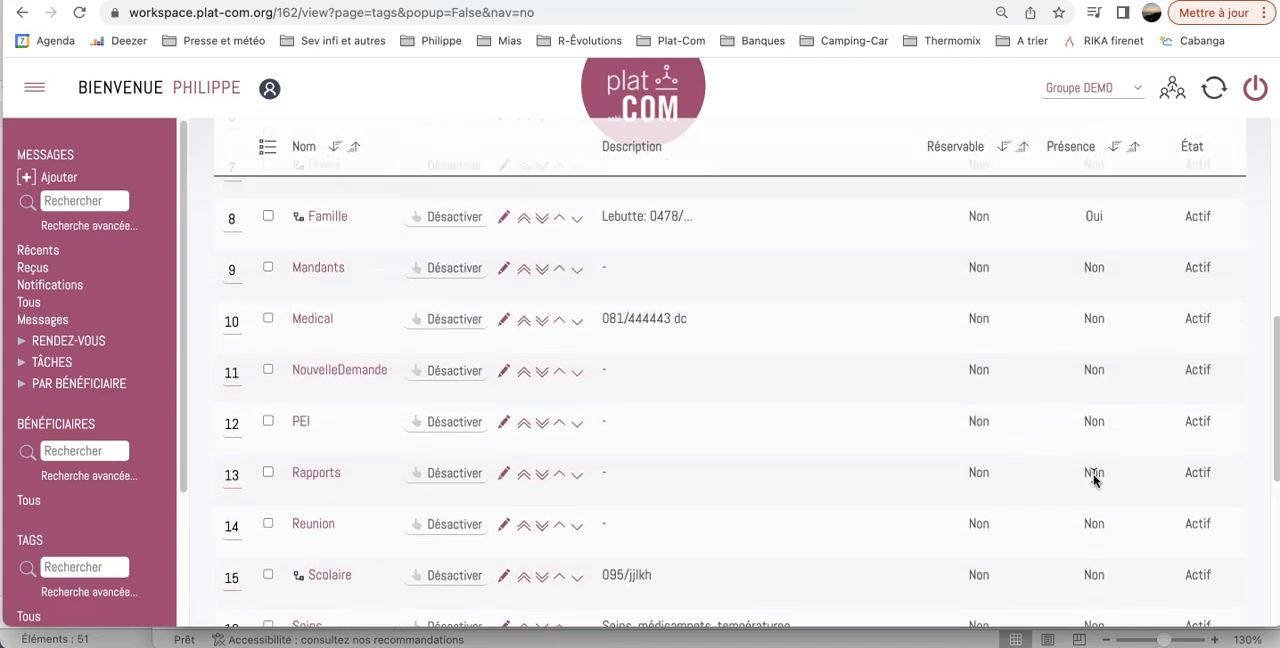
click(1094, 380)
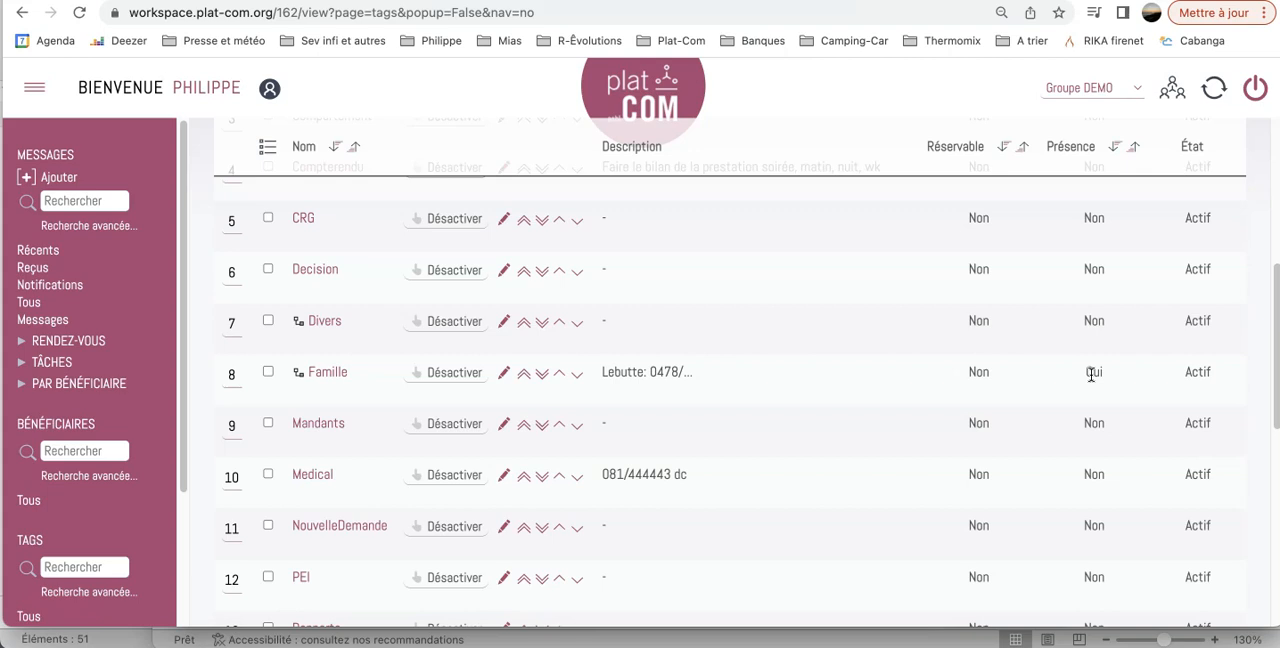
scroll(907, 329, up, 5)
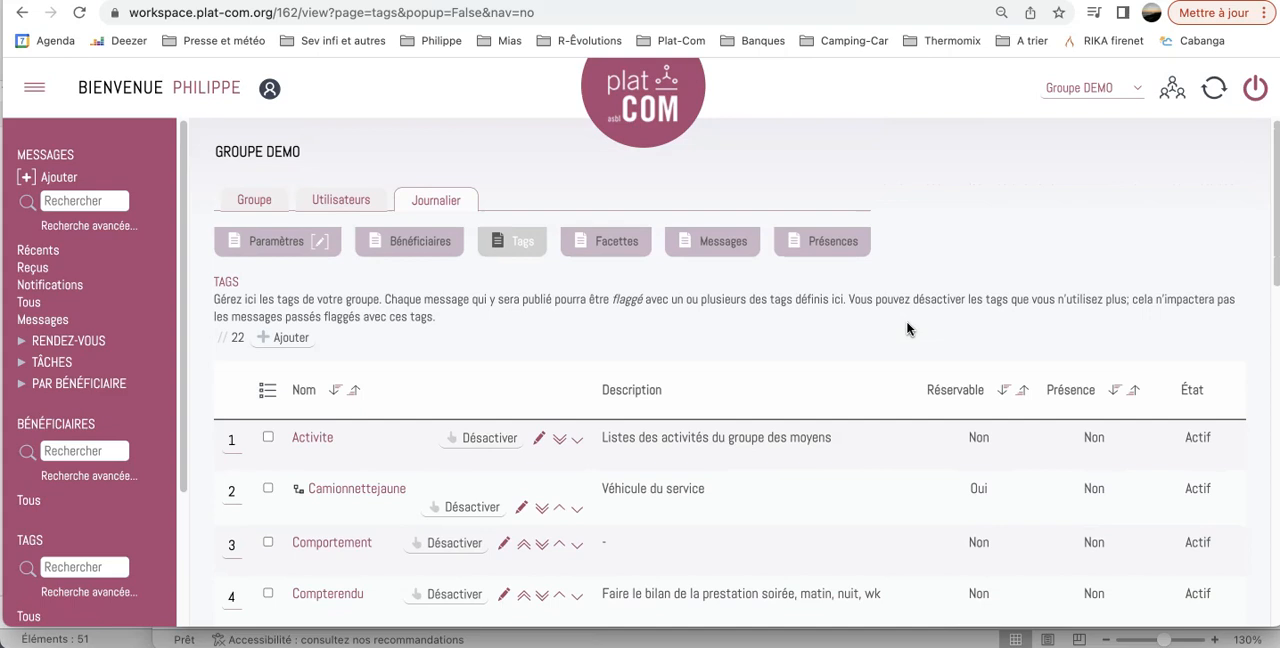
Add a new tag named "Famille de parainnage" with the description "Retour en famille parainnage".
click(280, 343)
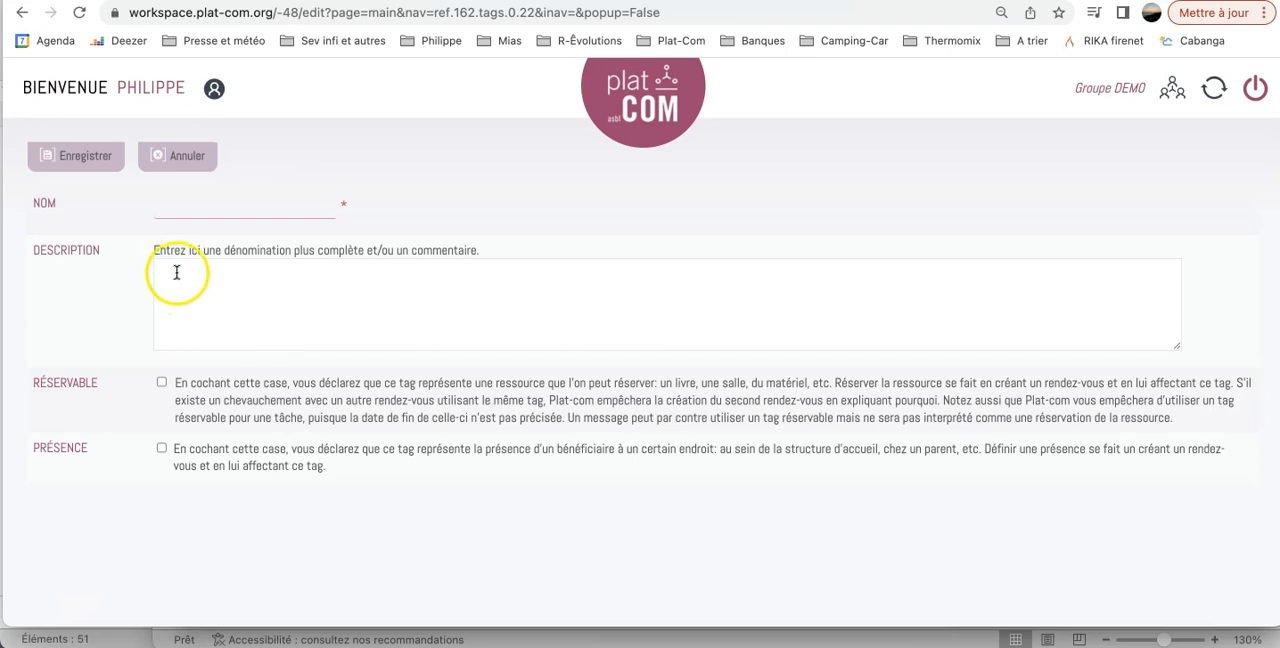
click(171, 204)
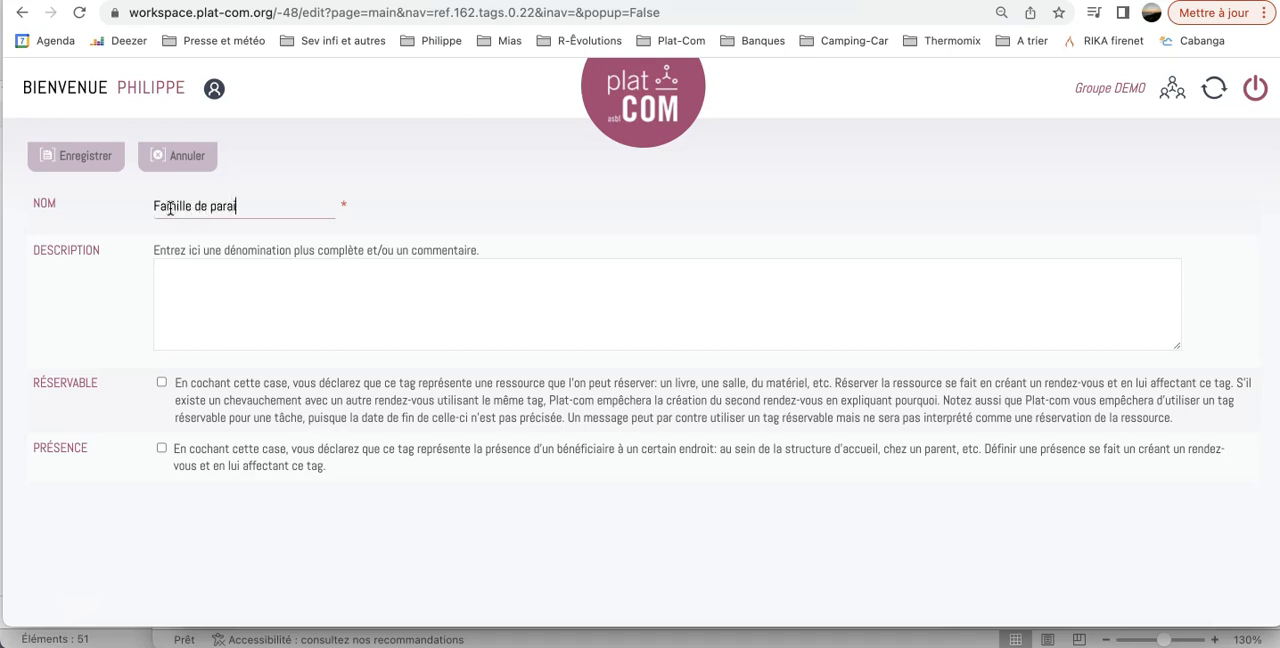
click(186, 272)
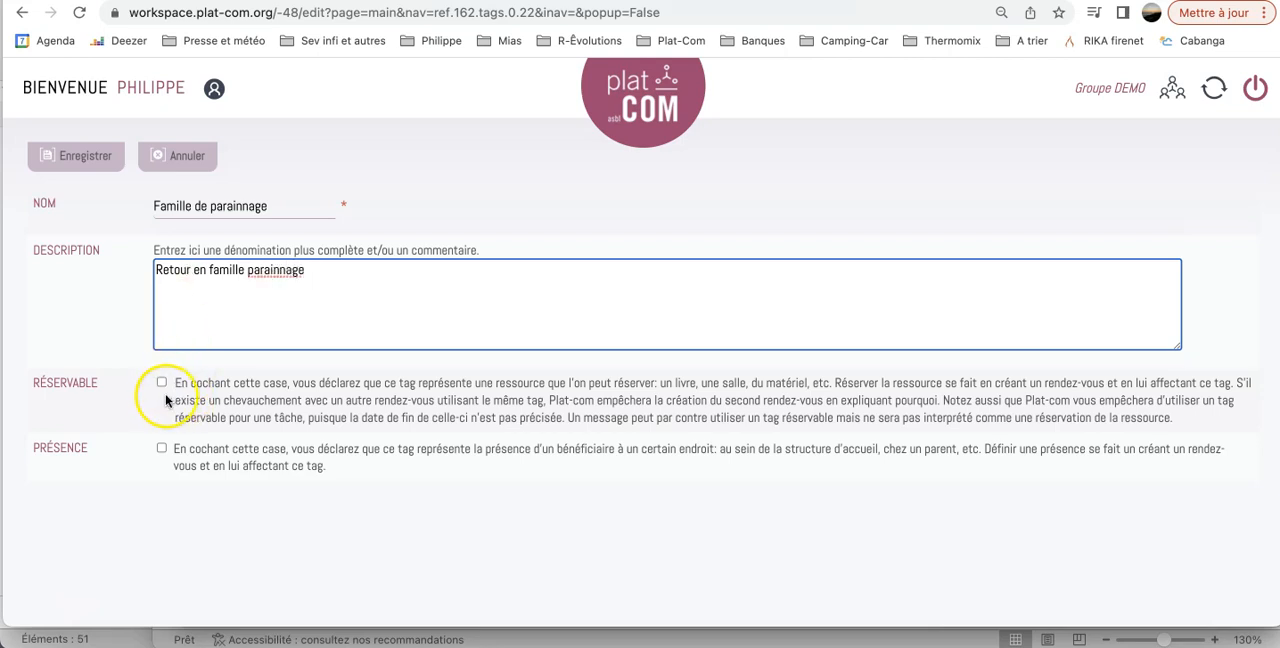
Mark the new tag as a presence tag and set its colour to red (RGB 242, 7, 7).
click(162, 448)
scroll(369, 437, down, 3)
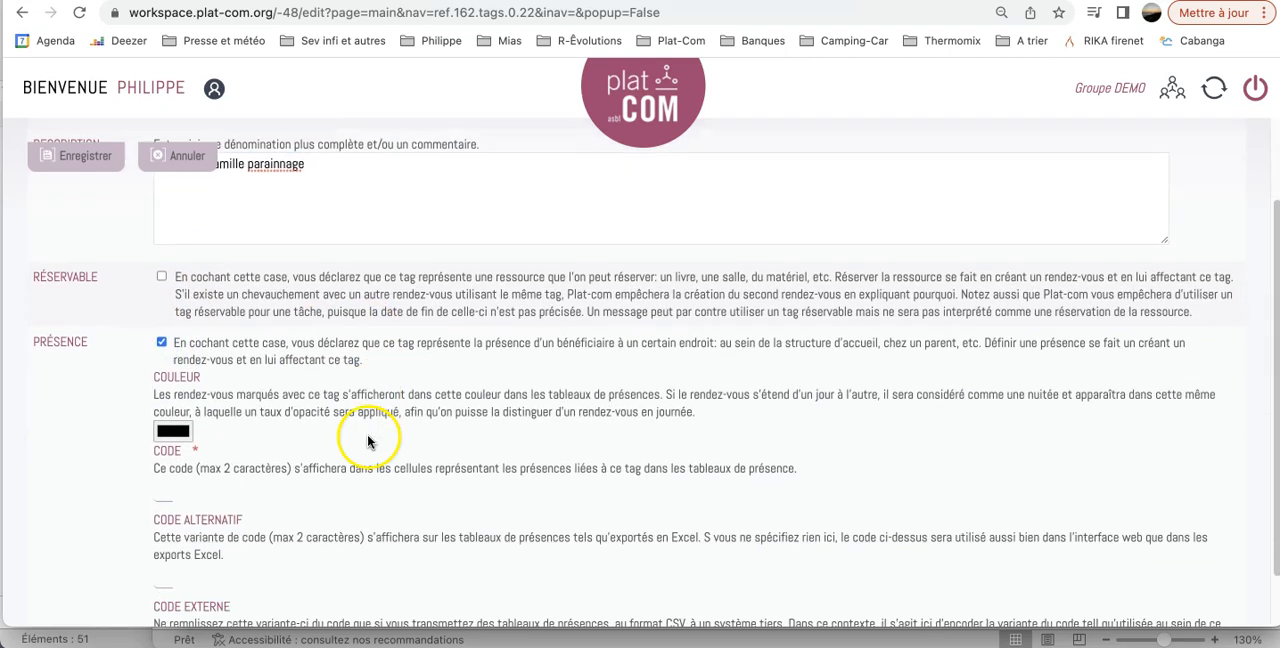
click(174, 424)
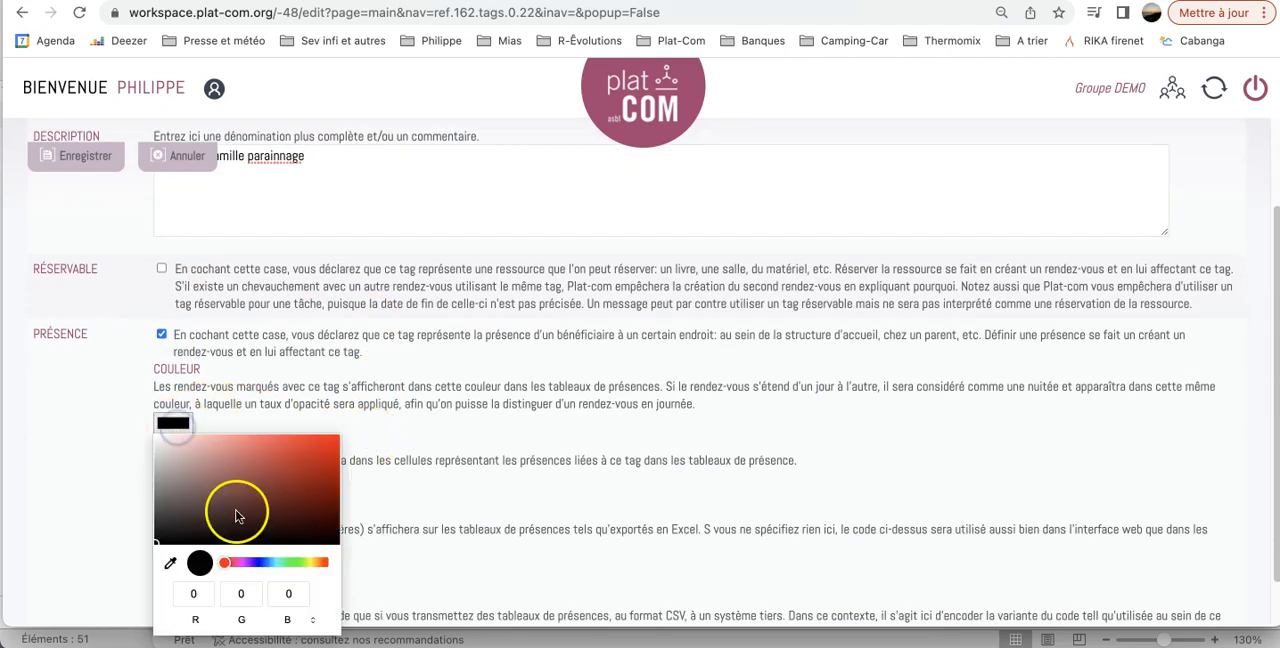
click(333, 443)
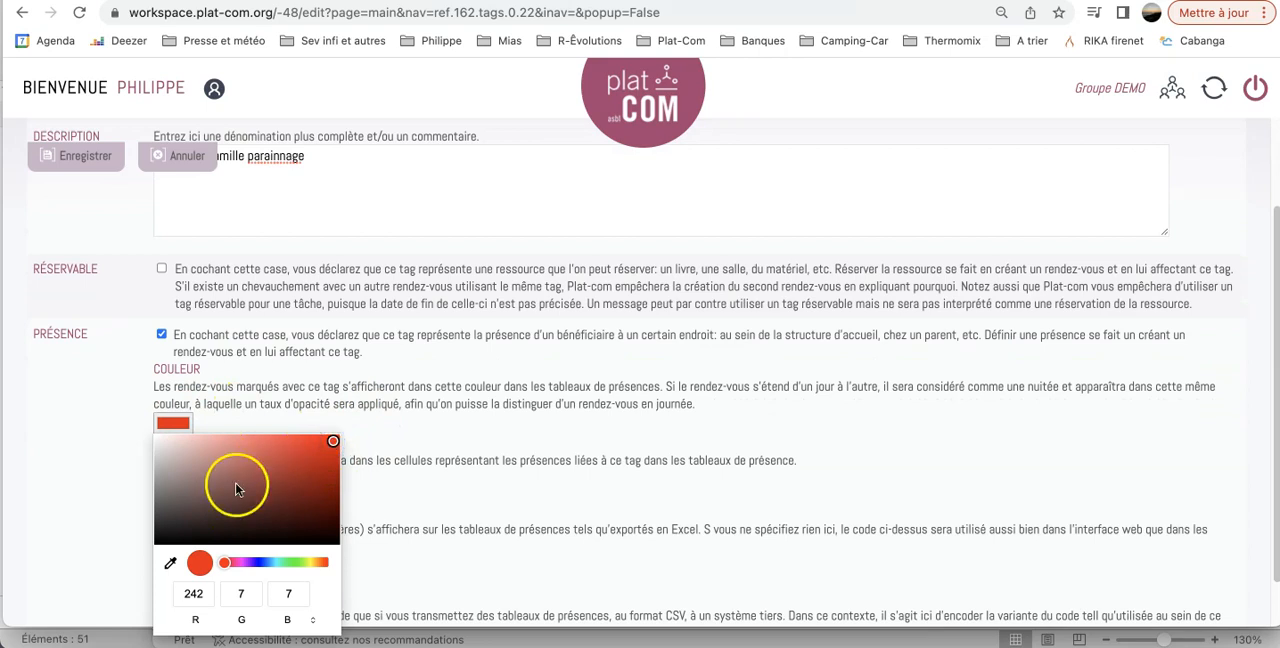
click(408, 478)
Set both the code and the alternative code of the presence tag to FP.
scroll(406, 495, down, 1)
click(158, 437)
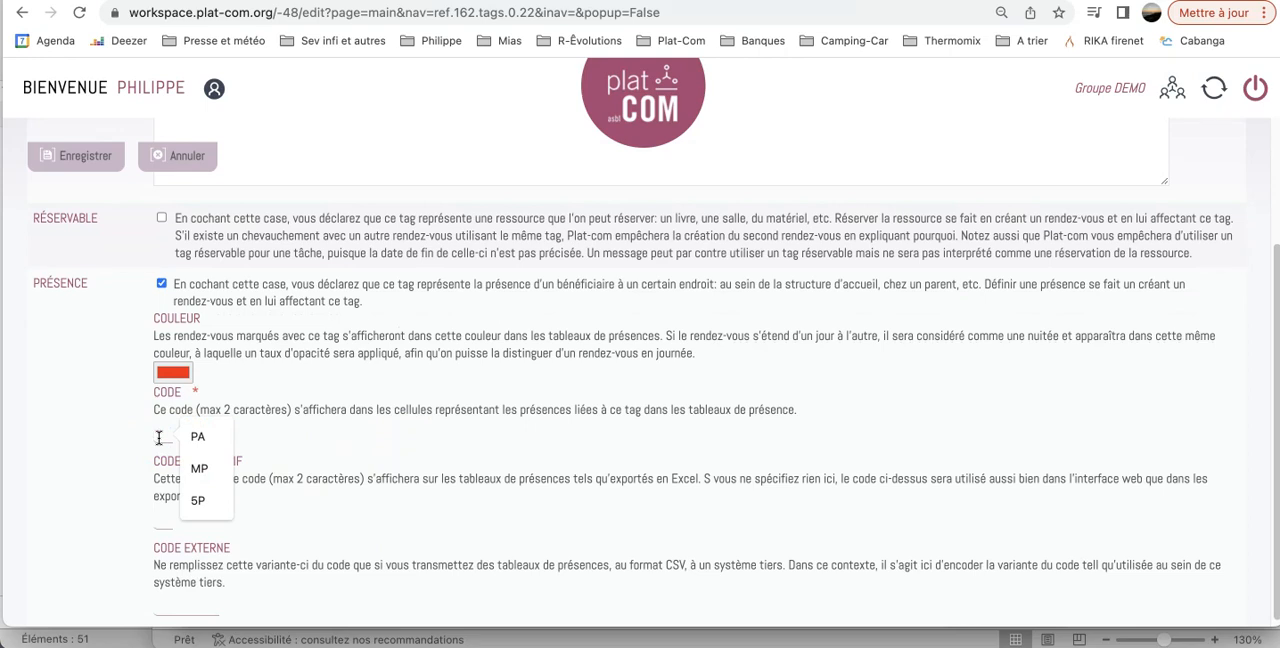
text(FP)
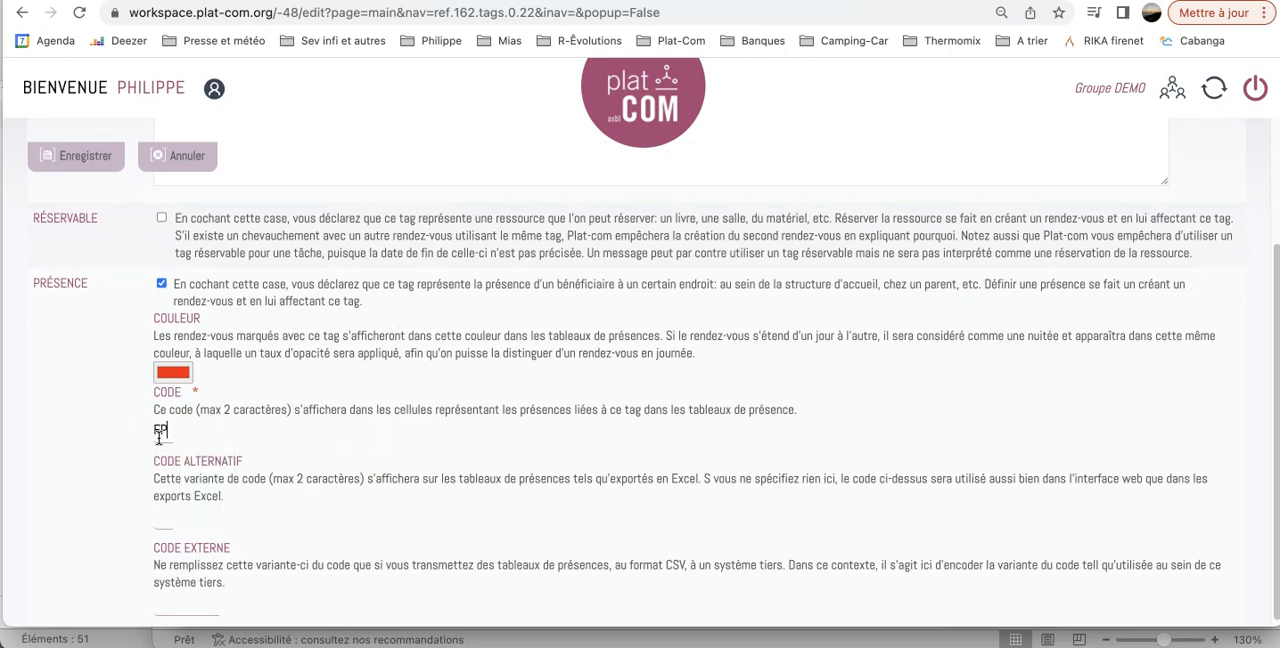
click(158, 524)
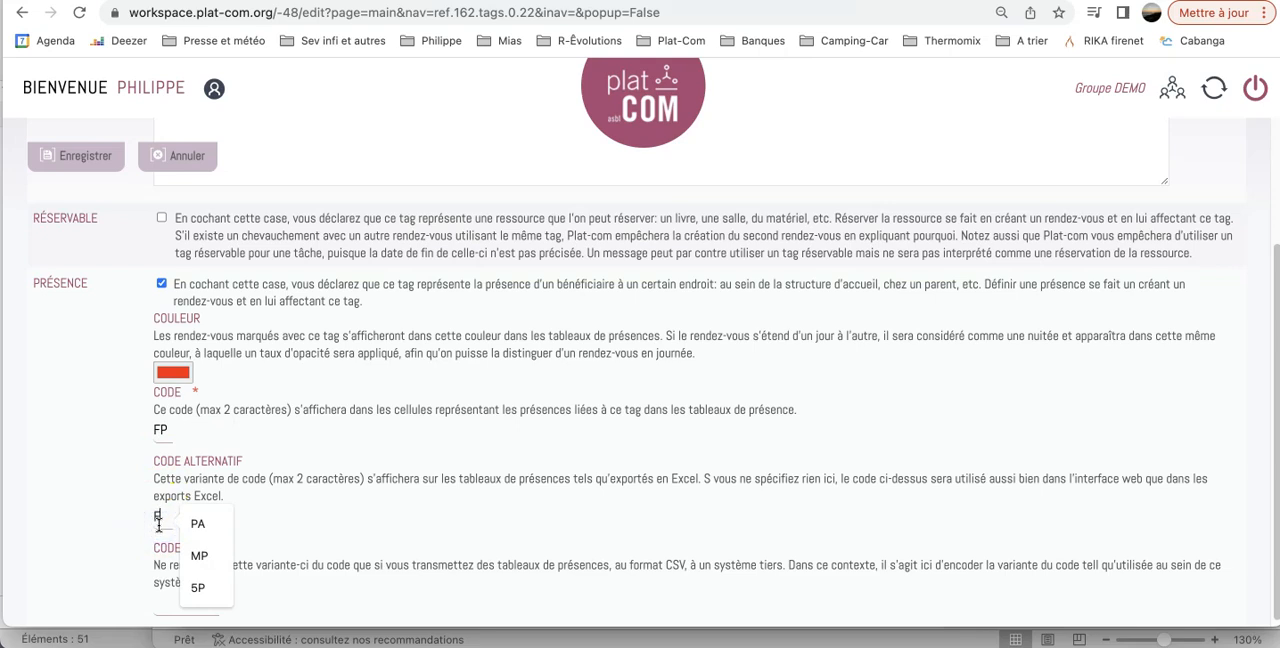
text(FP)
Set the tag's external code to "Famille Par" and save the tag.
scroll(340, 484, down, 1)
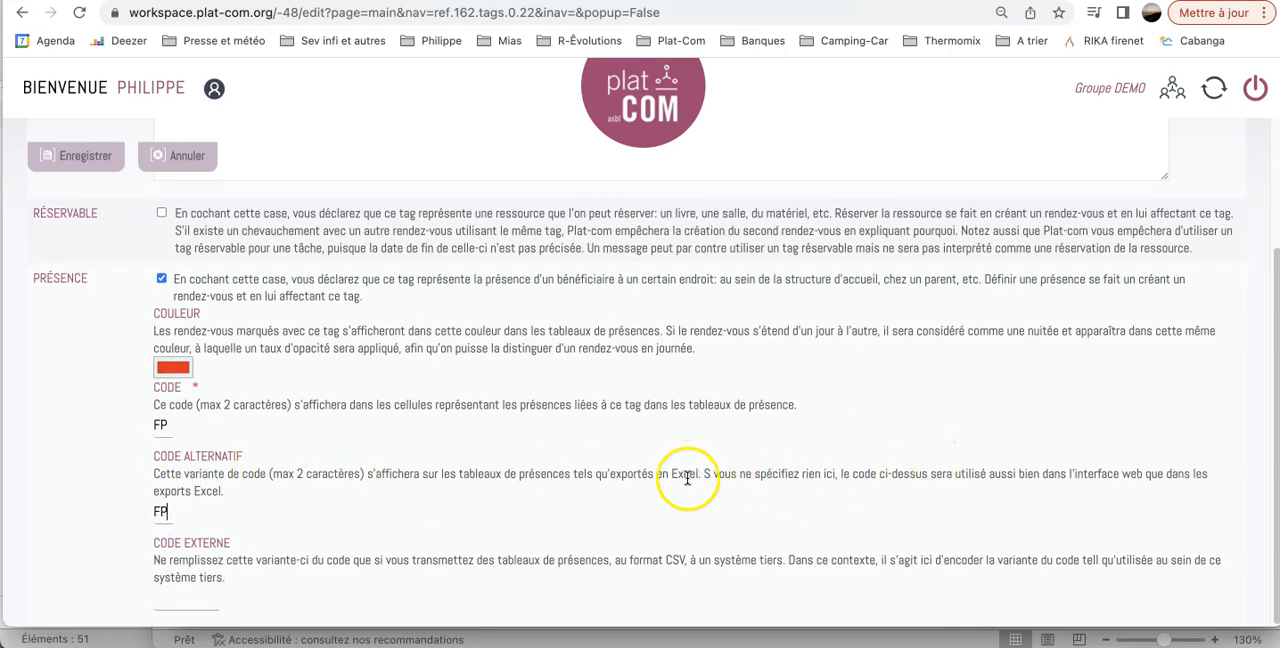
click(167, 600)
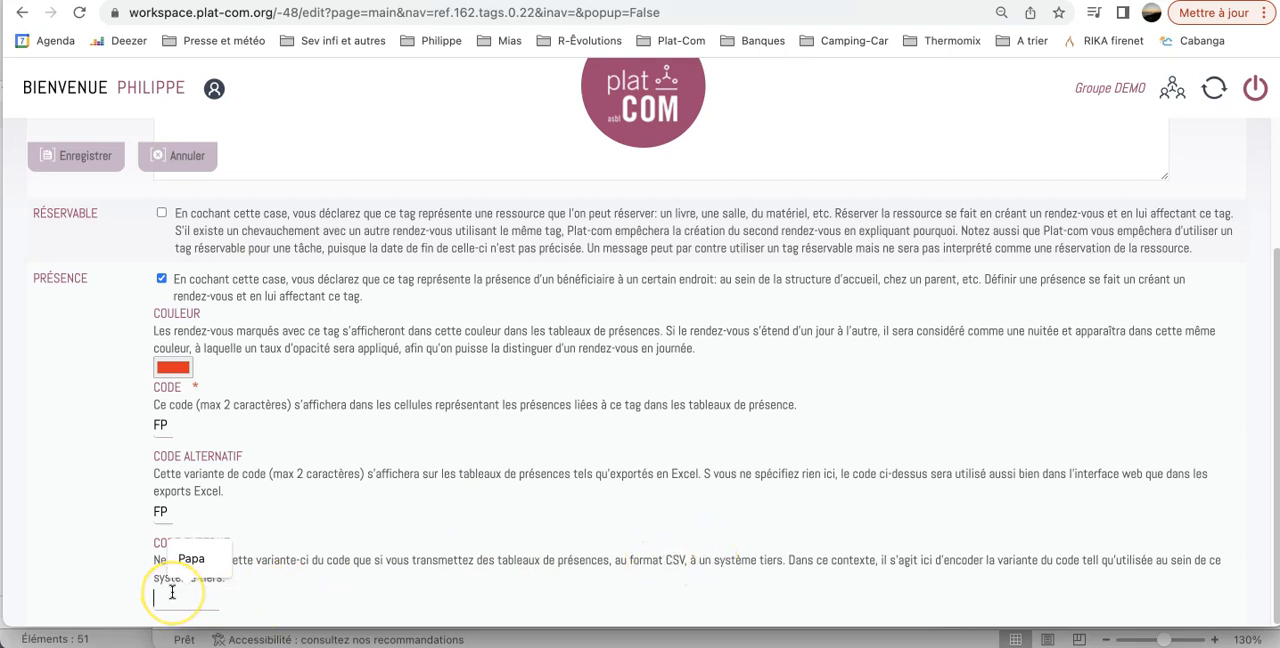
text(Famille Par)
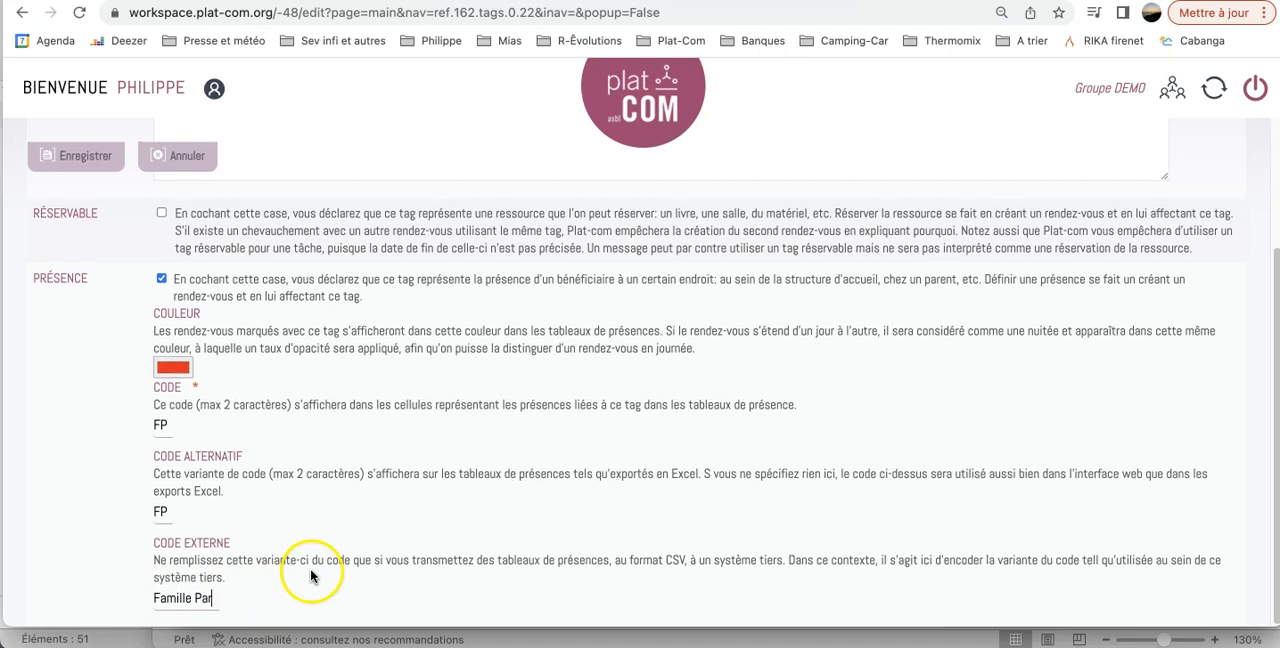
scroll(267, 366, up, 1)
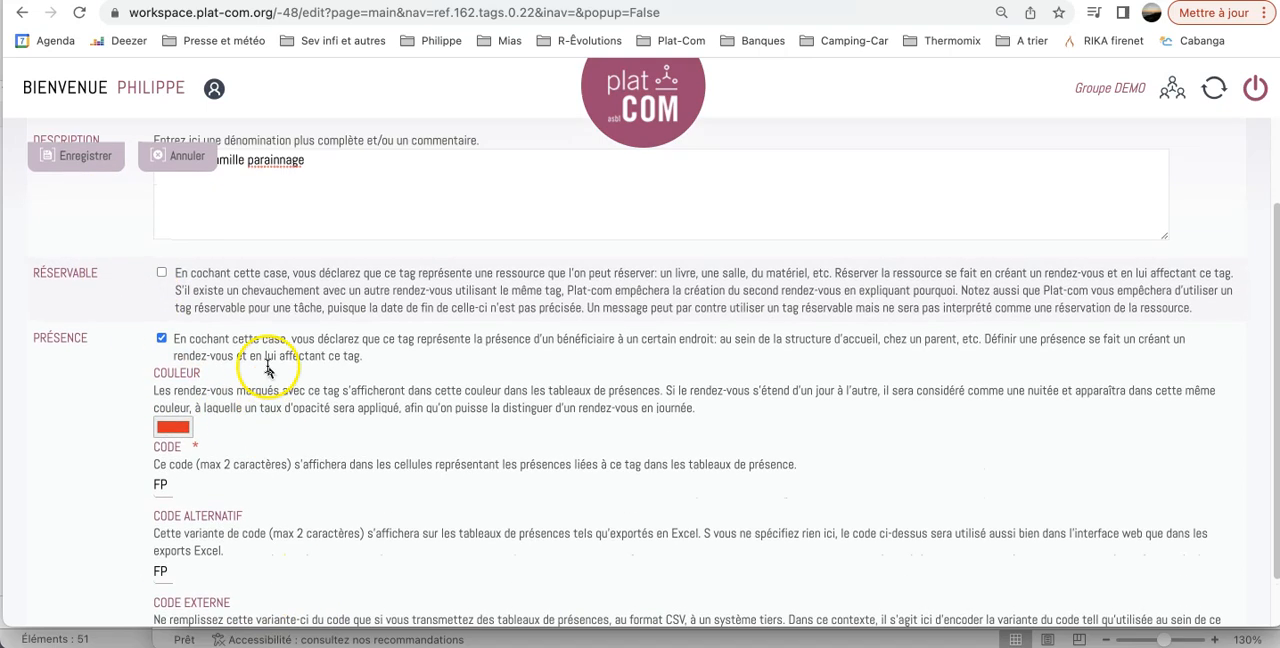
click(90, 162)
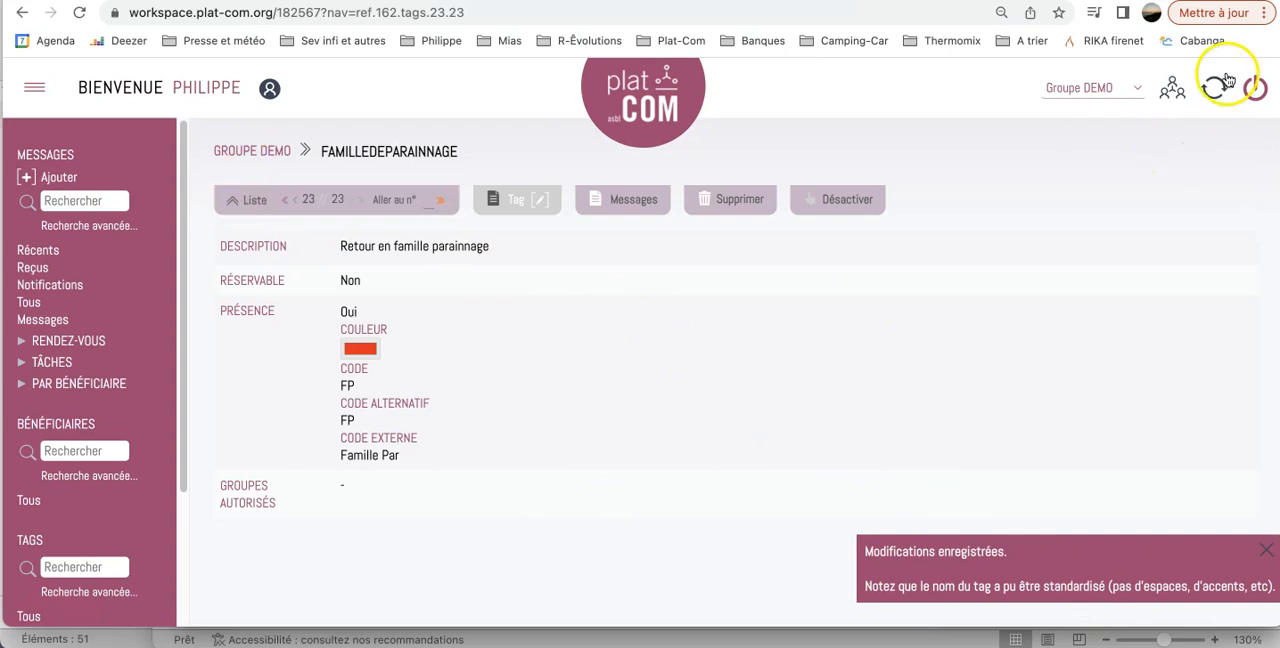
Return to the group's page and view its presence table with the legend of presence tags.
click(1176, 92)
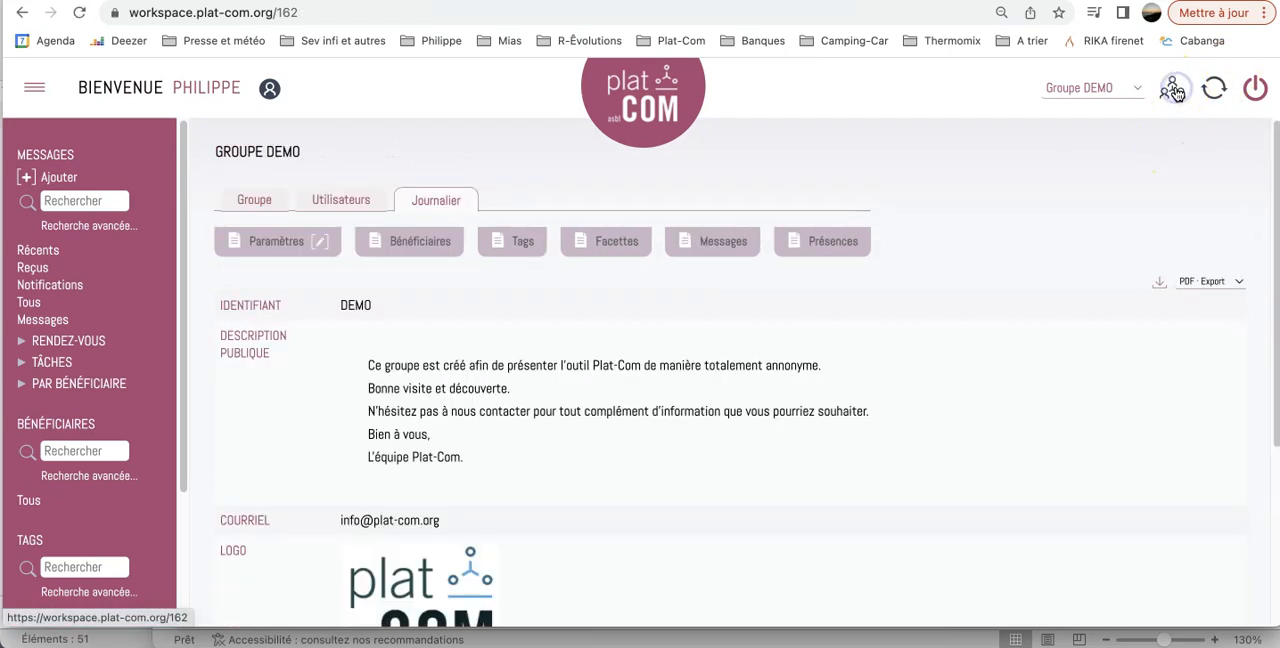
click(828, 243)
scroll(471, 380, down, 3)
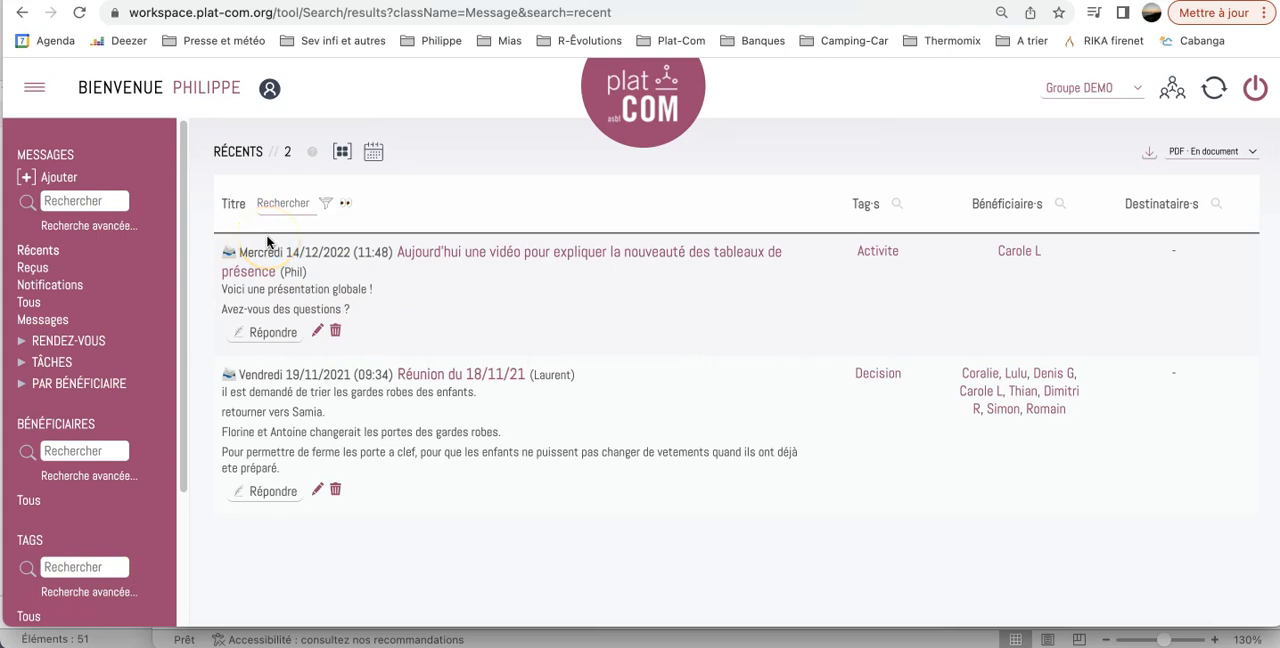
Add a new message titled "Retour chez Maman" and set its type to Rendez-vous.
click(24, 178)
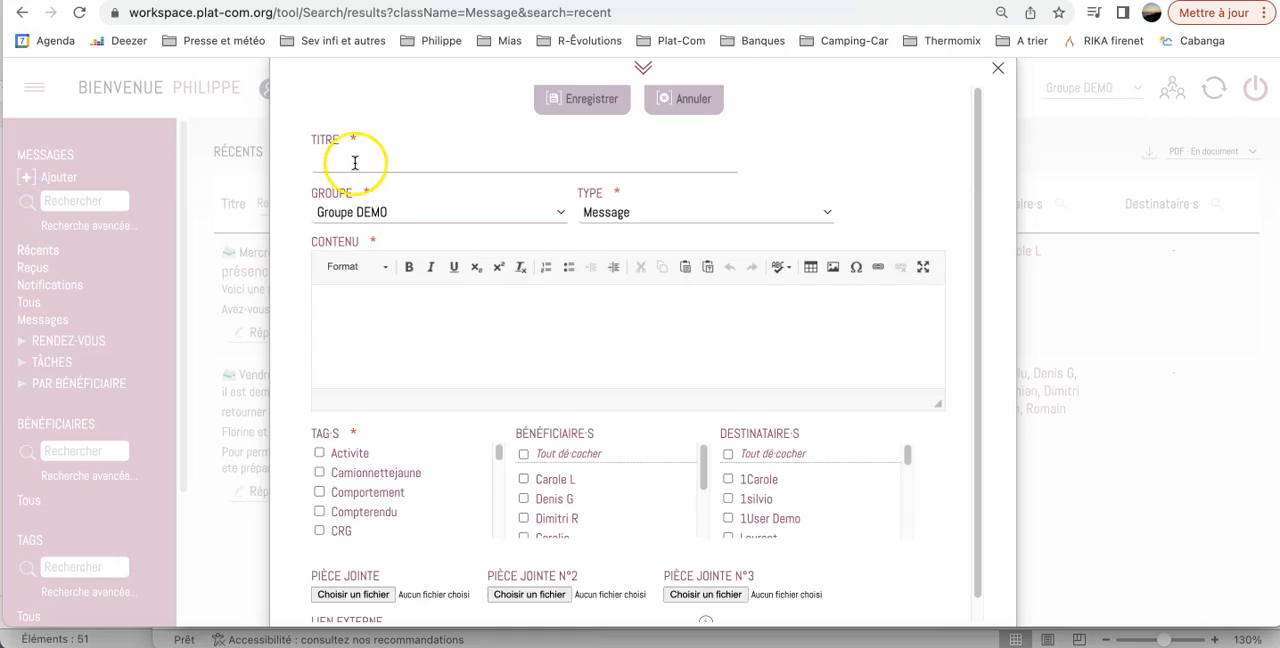
click(376, 158)
text(Retour chez Maman)
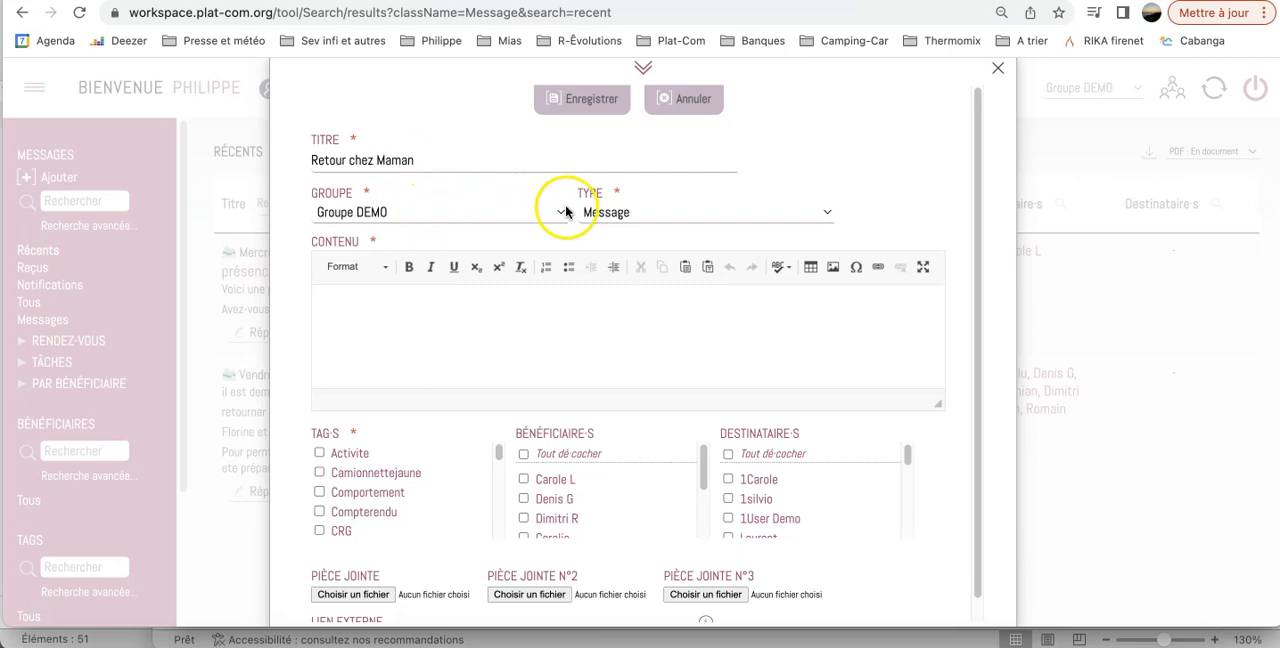
click(614, 212)
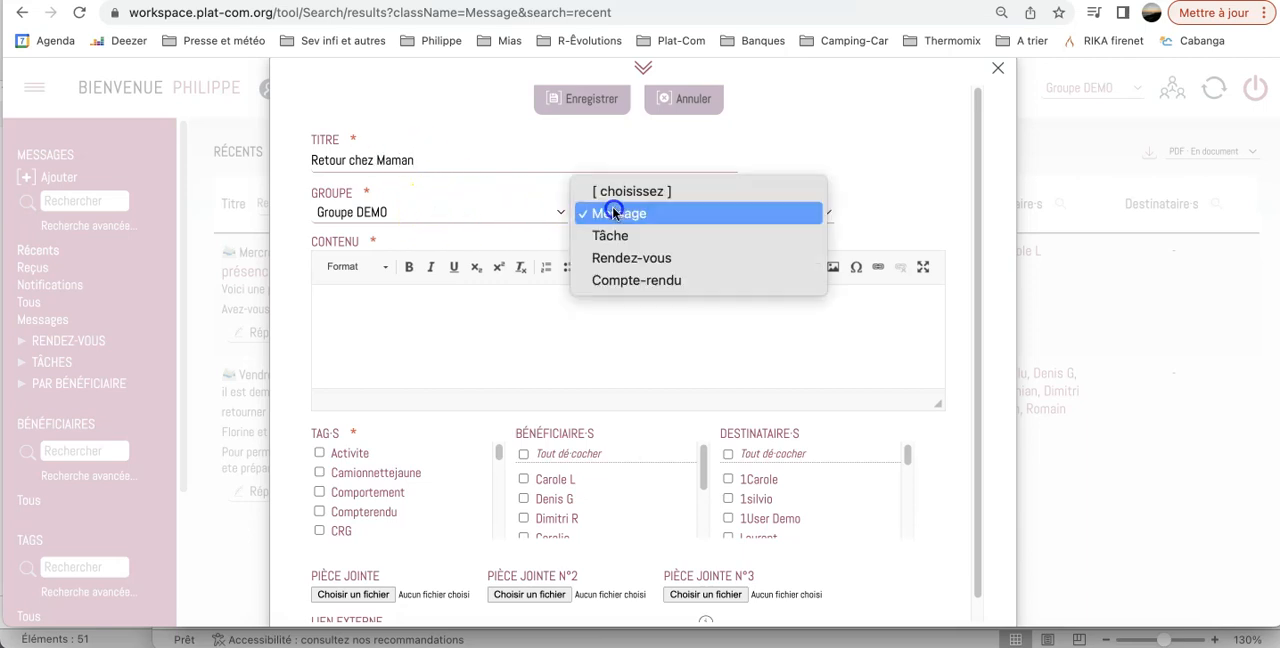
click(618, 264)
Enter "Retour chez Maman un we/2" as the appointment's content and assign it the tag Retourmaman0.
click(337, 304)
text(Retour chez Maman un we/2)
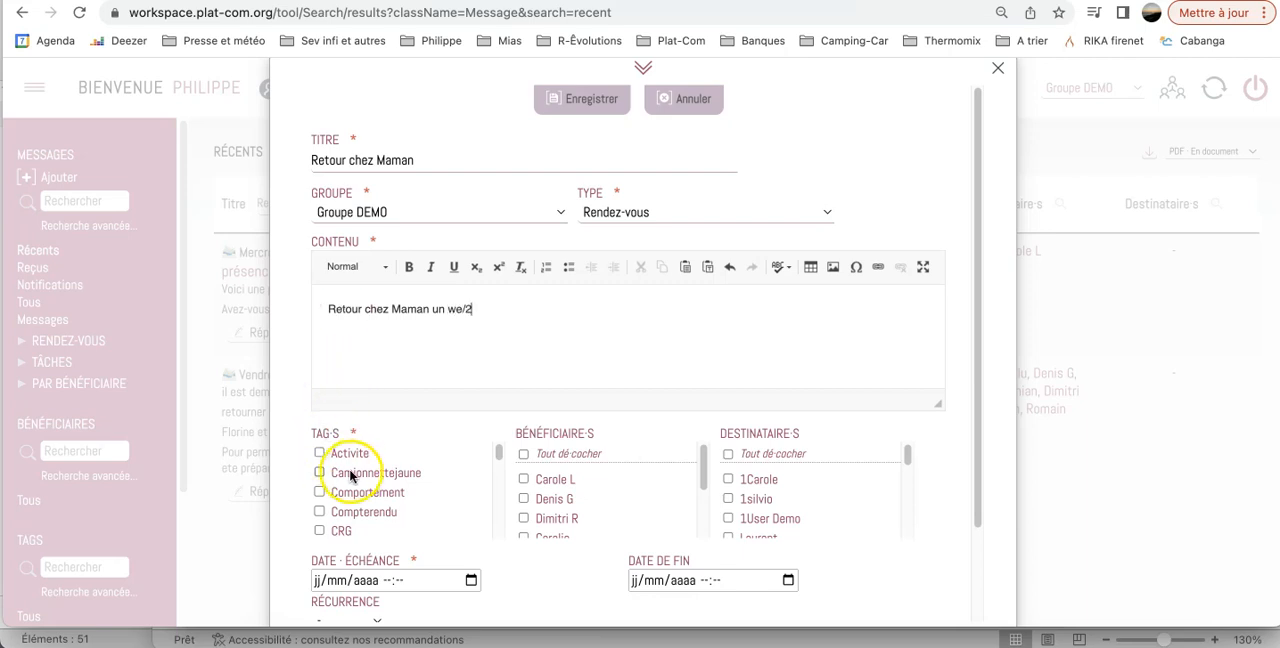
scroll(345, 475, down, 3)
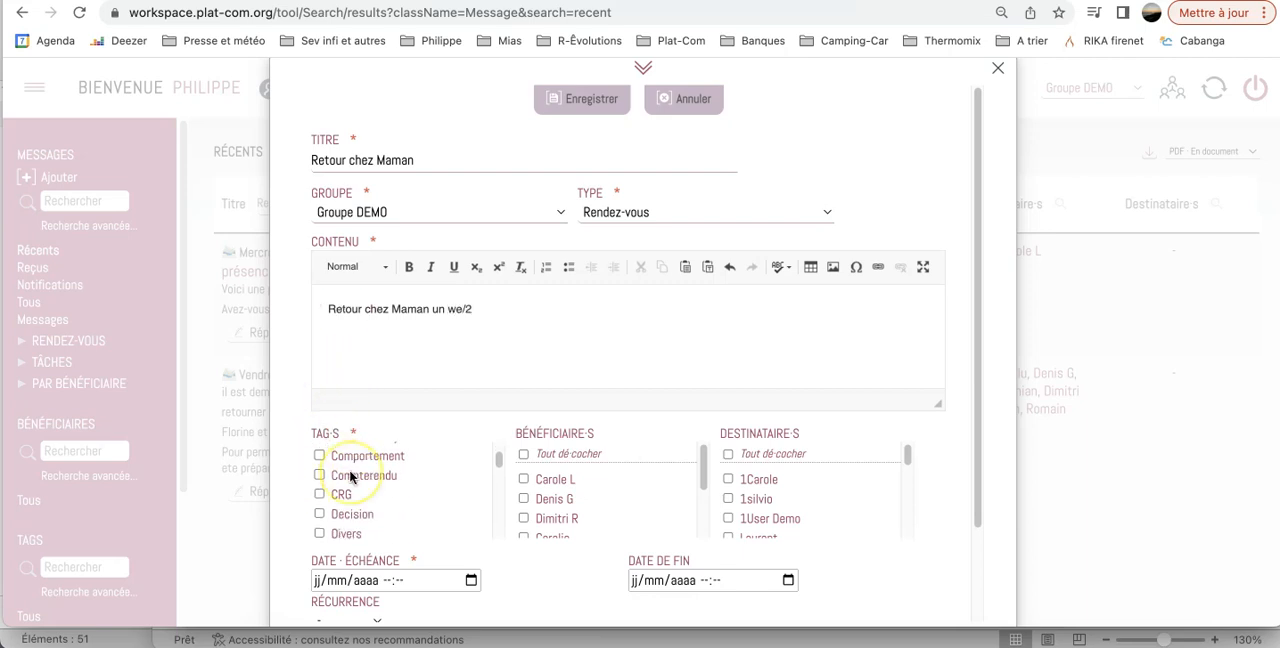
scroll(350, 477, down, 6)
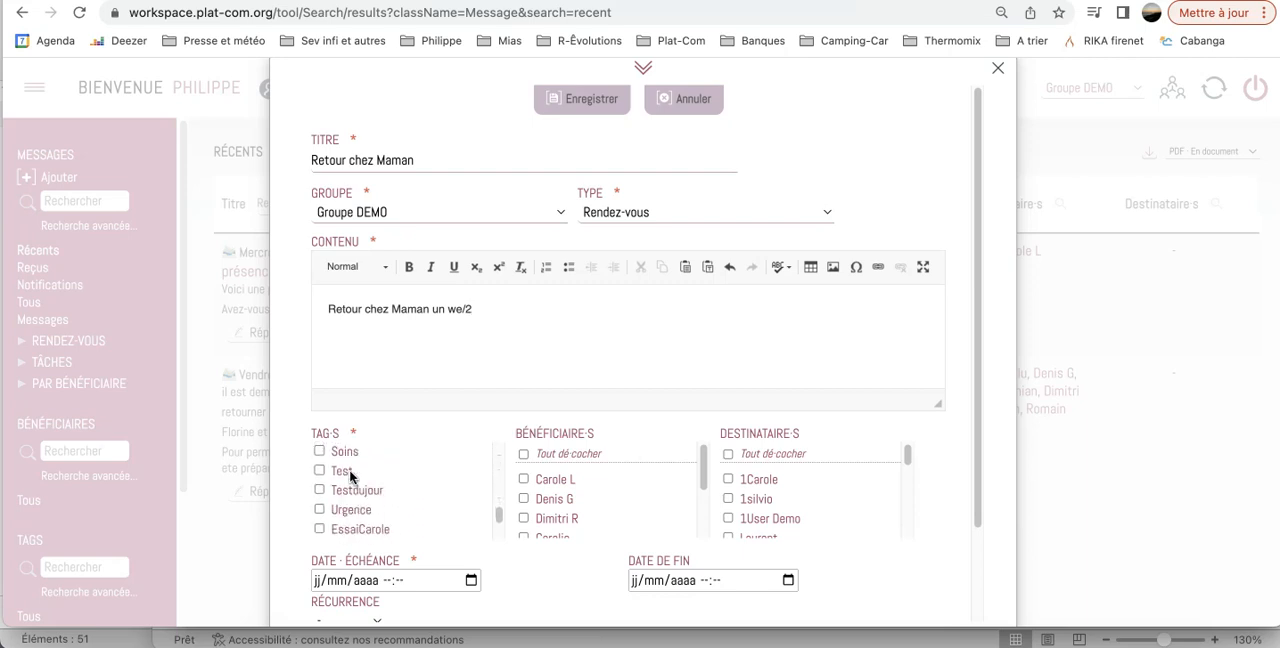
scroll(351, 478, down, 1)
click(319, 485)
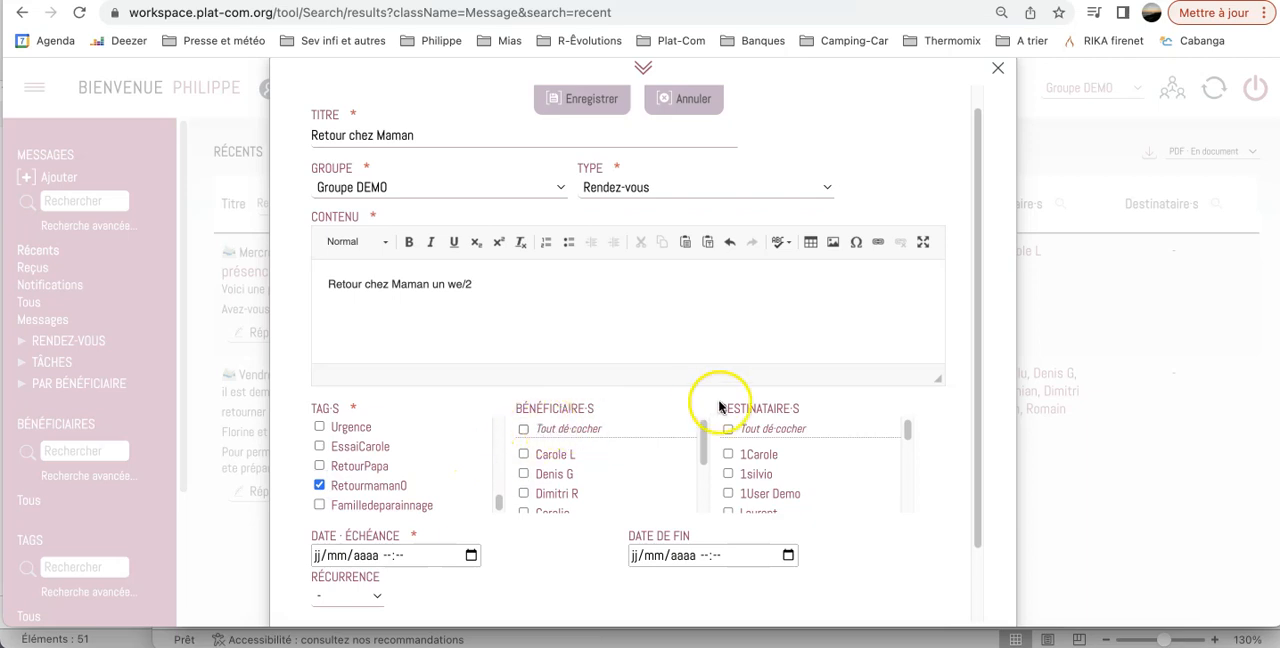
Assign the last two listed beneficiaries to the appointment and set its due date to 17/12/2022 10:00.
scroll(568, 468, down, 3)
scroll(568, 466, down, 2)
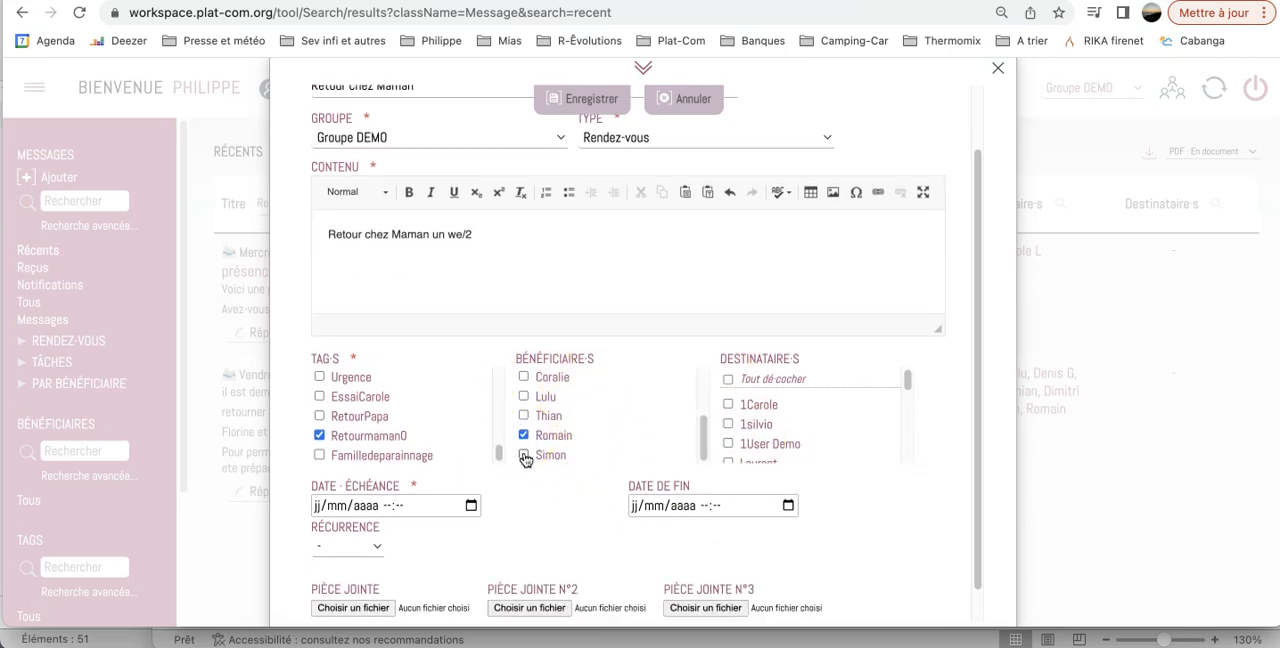
click(470, 505)
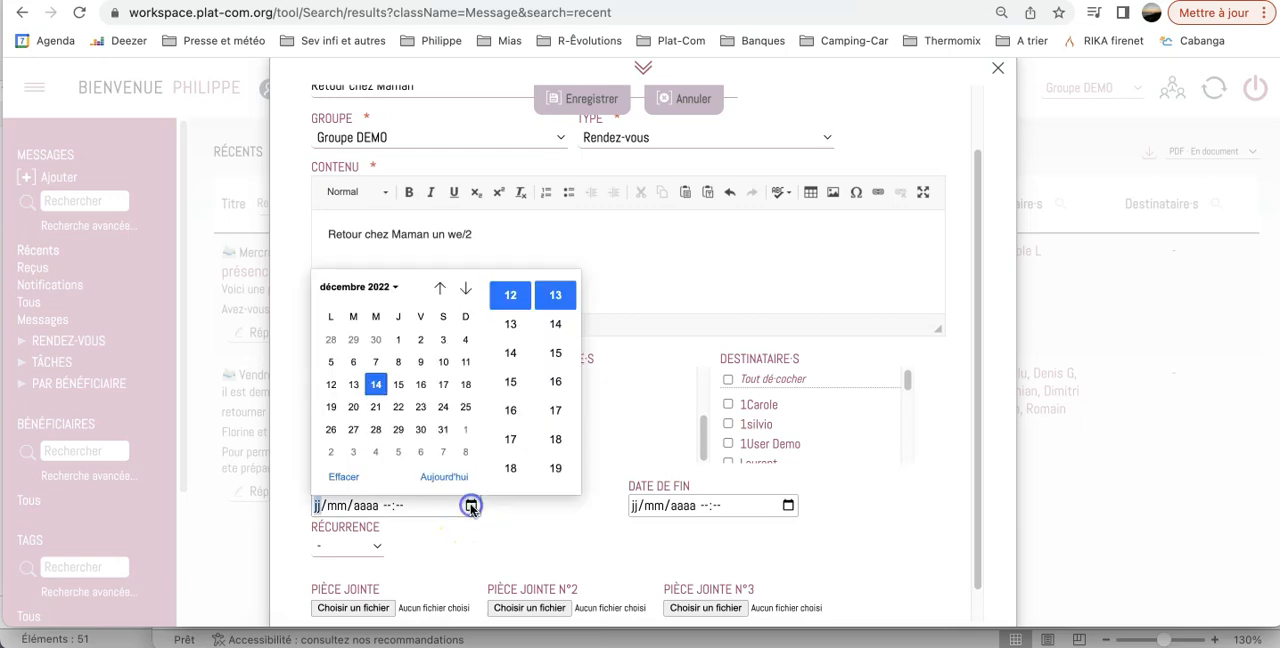
click(445, 388)
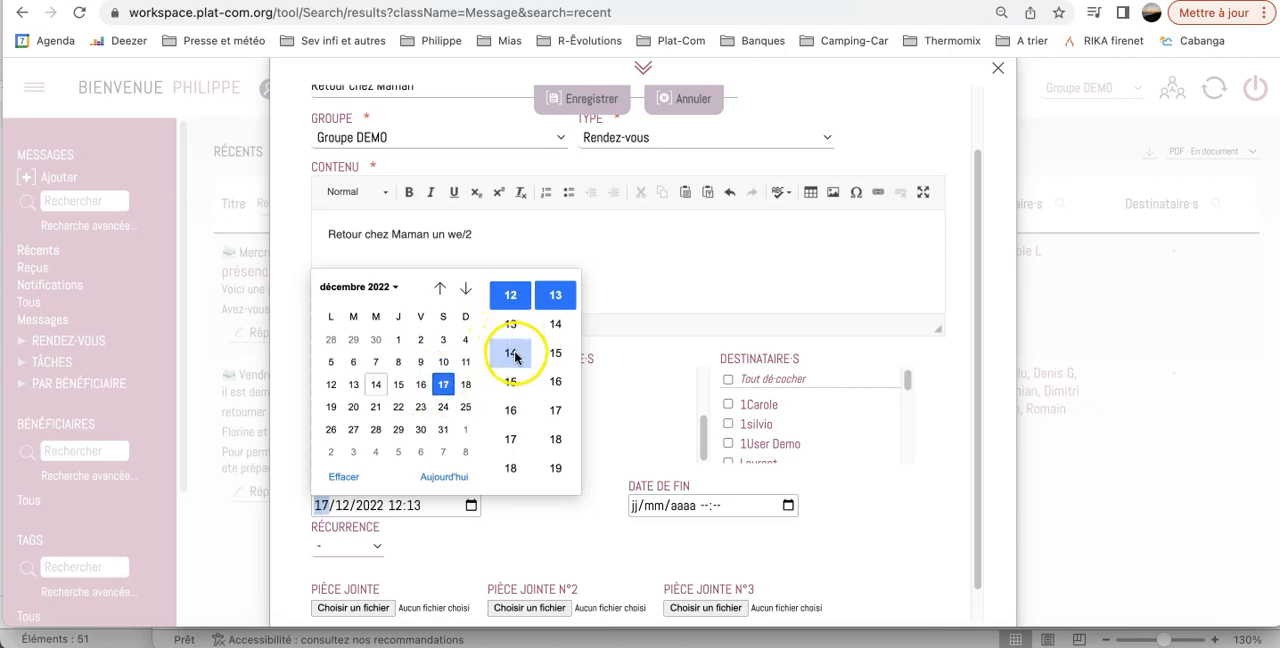
scroll(512, 354, up, 3)
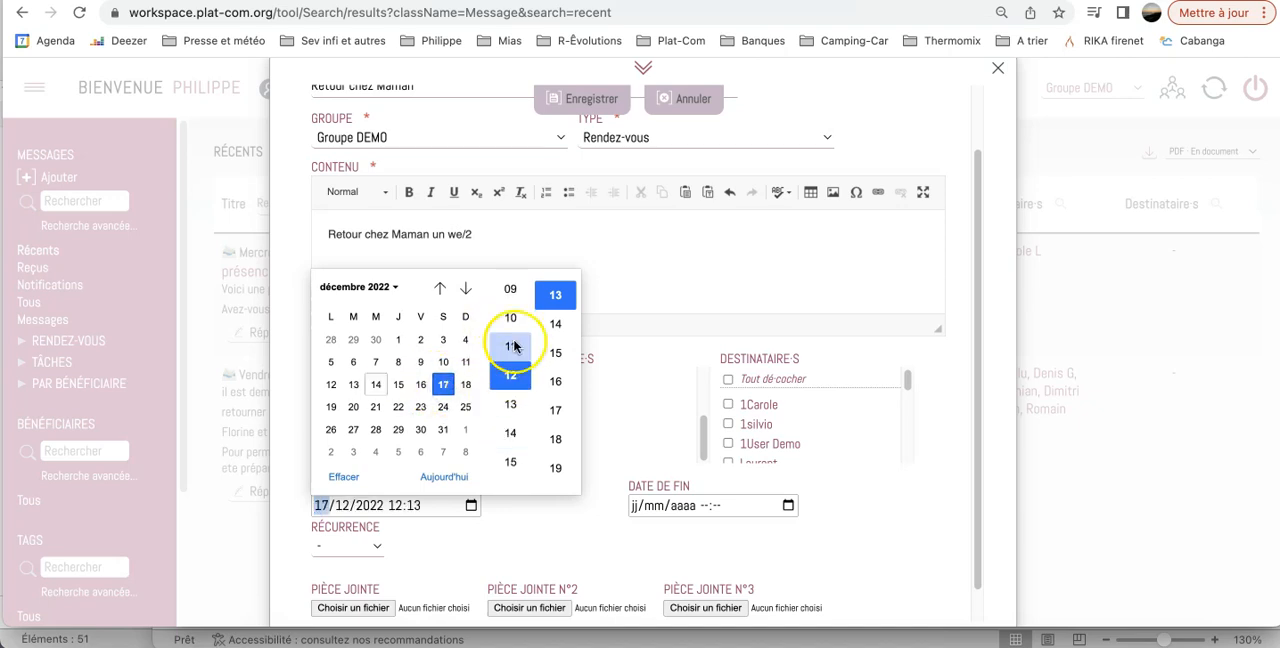
click(511, 329)
scroll(553, 330, up, 4)
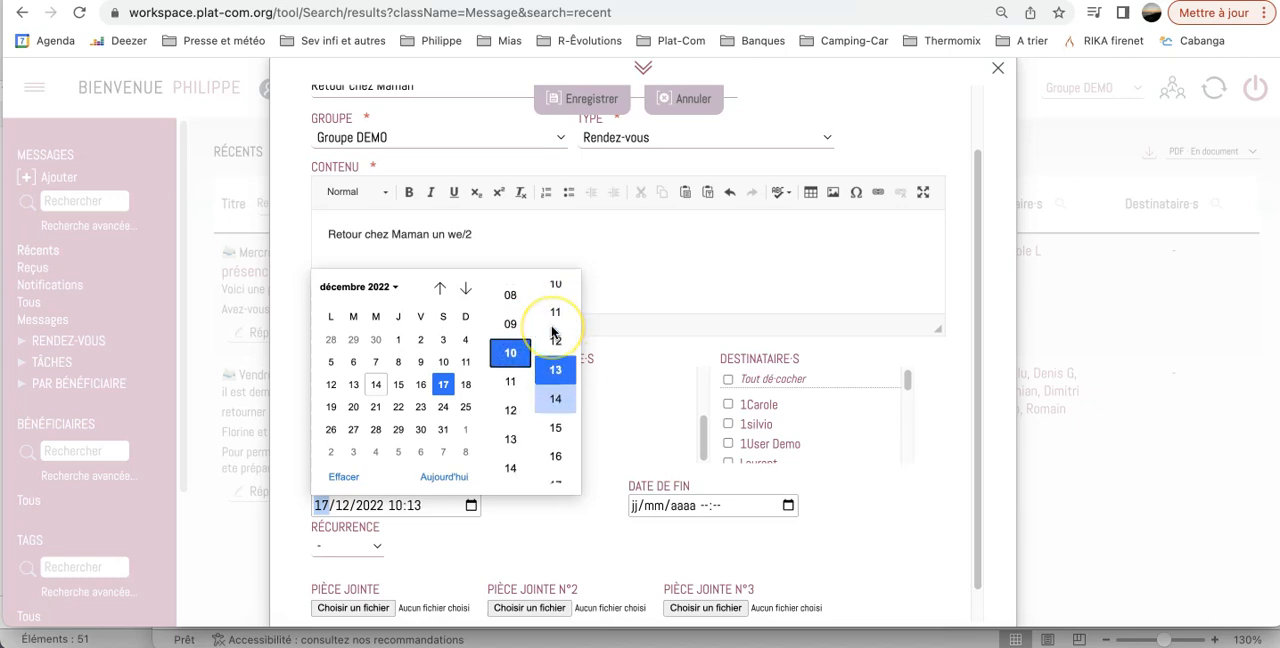
scroll(553, 333, up, 4)
scroll(554, 333, up, 1)
click(555, 294)
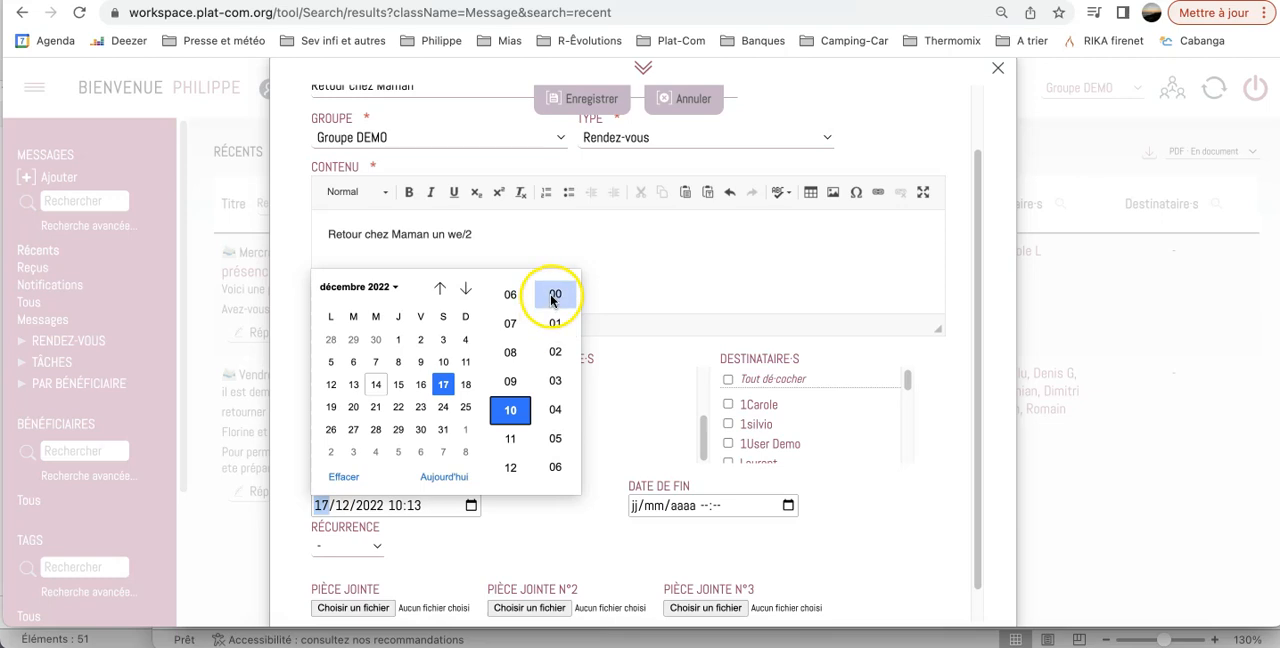
Set the appointment's end date to 17/12/2022 18:00.
click(789, 506)
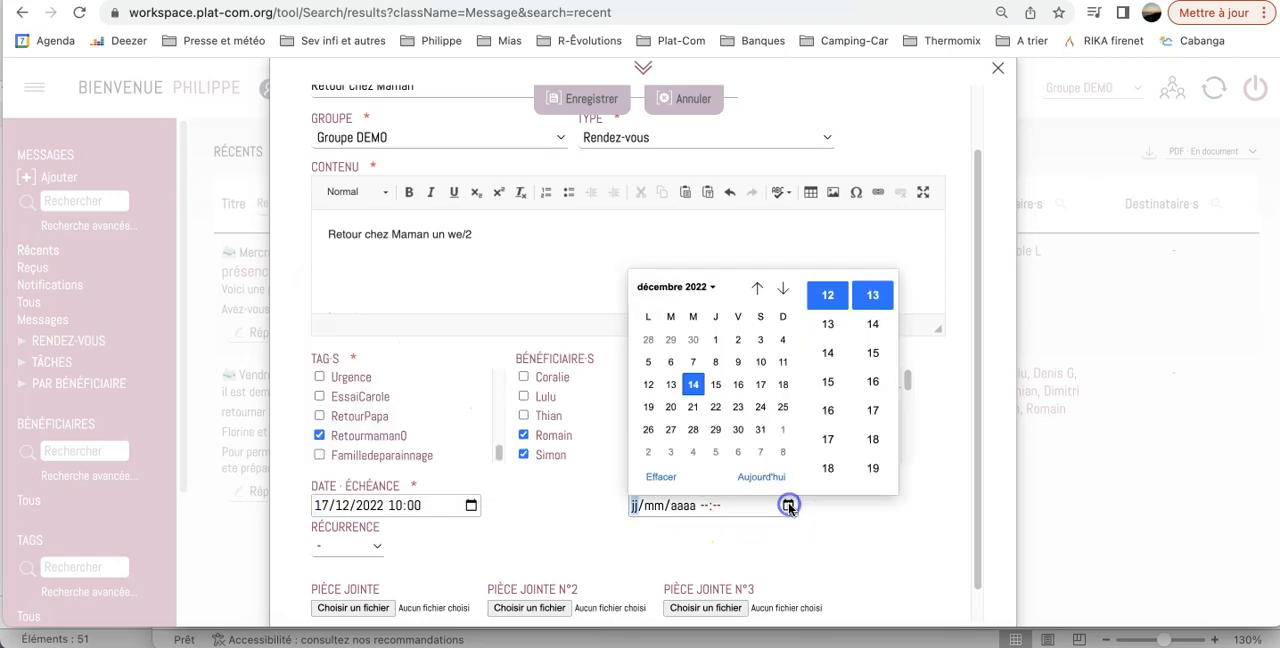
click(765, 390)
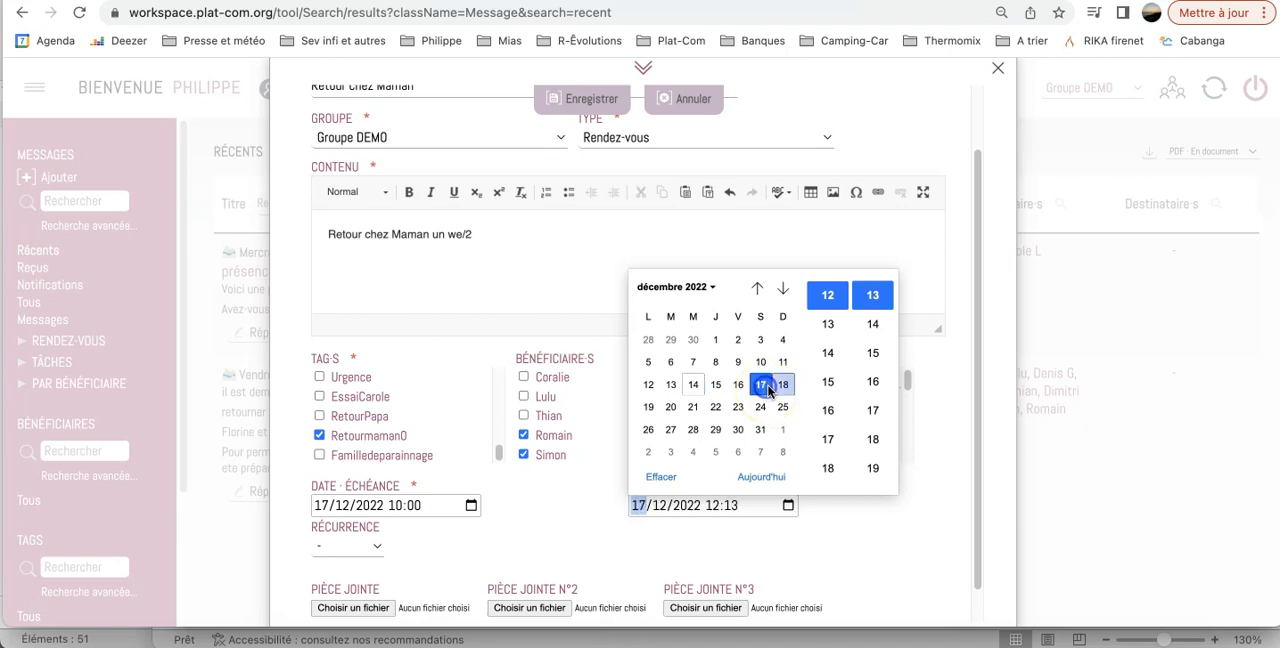
click(829, 468)
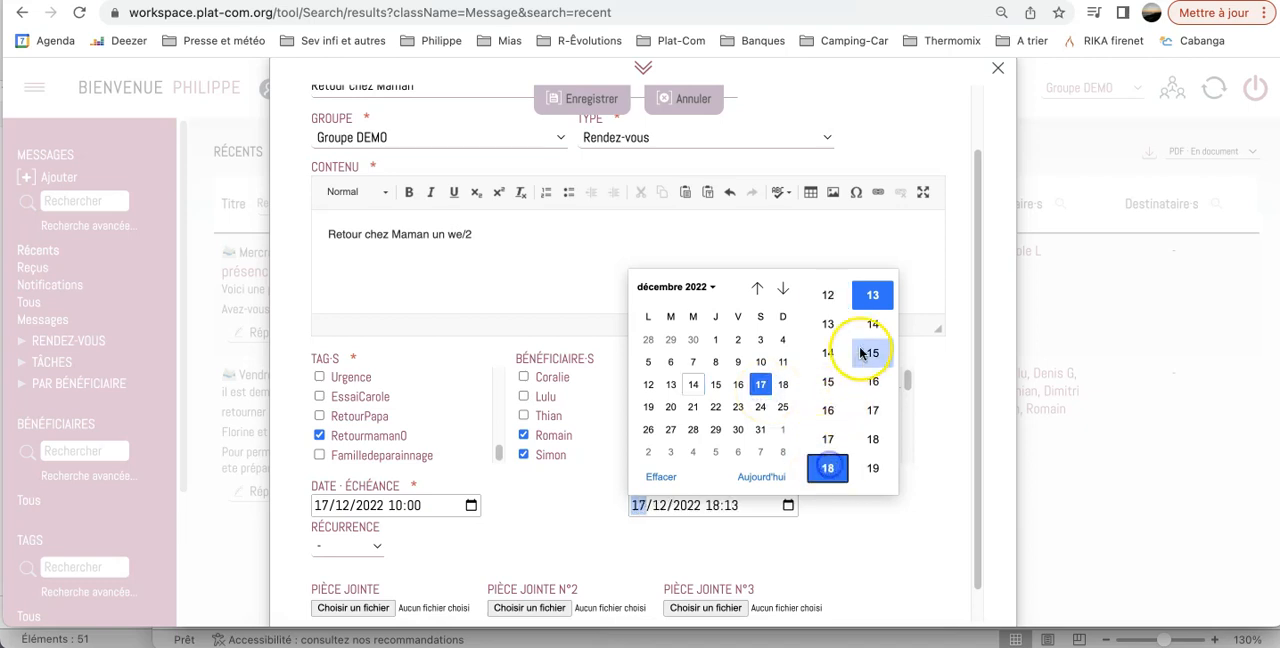
scroll(868, 350, up, 5)
click(879, 314)
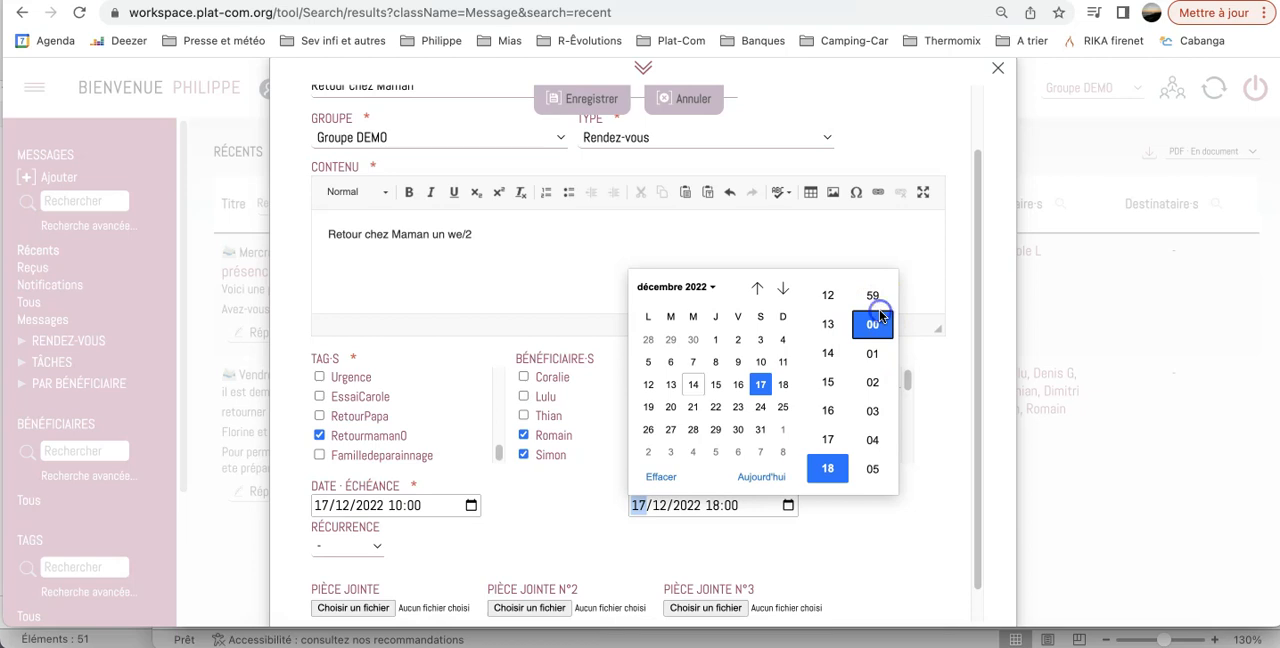
click(862, 551)
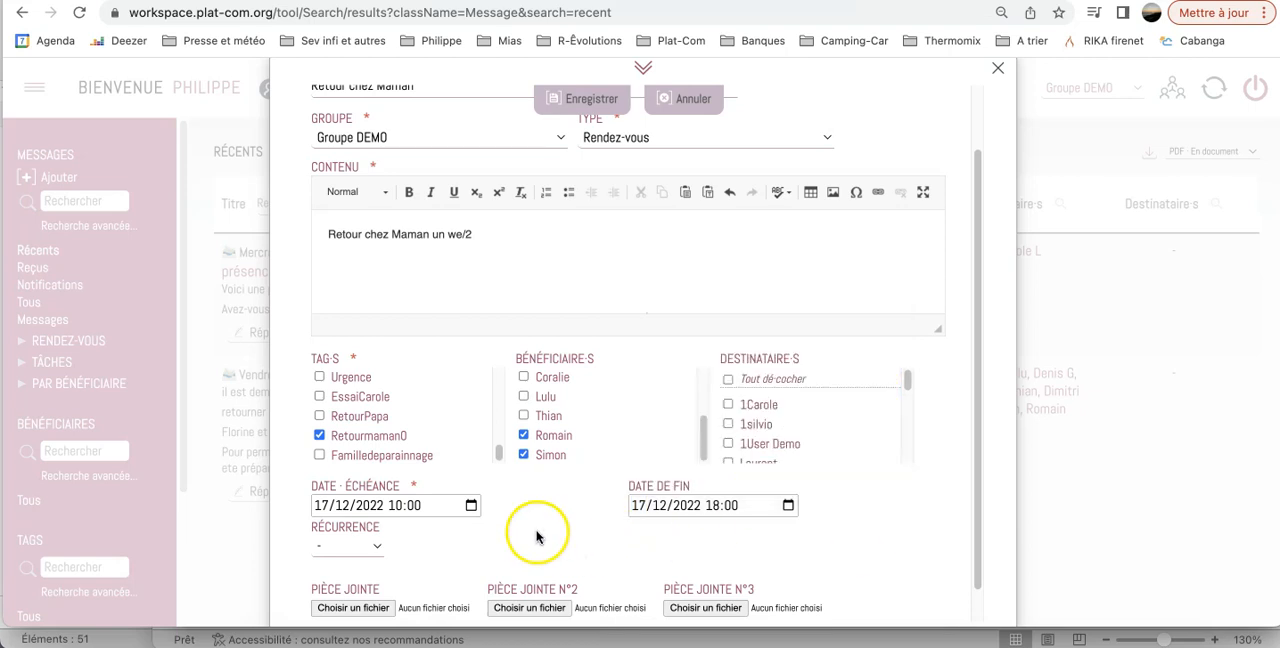
Make the appointment recur every fortnight (Quinzaine) with a number of 2, and save it.
scroll(503, 586, down, 1)
click(377, 515)
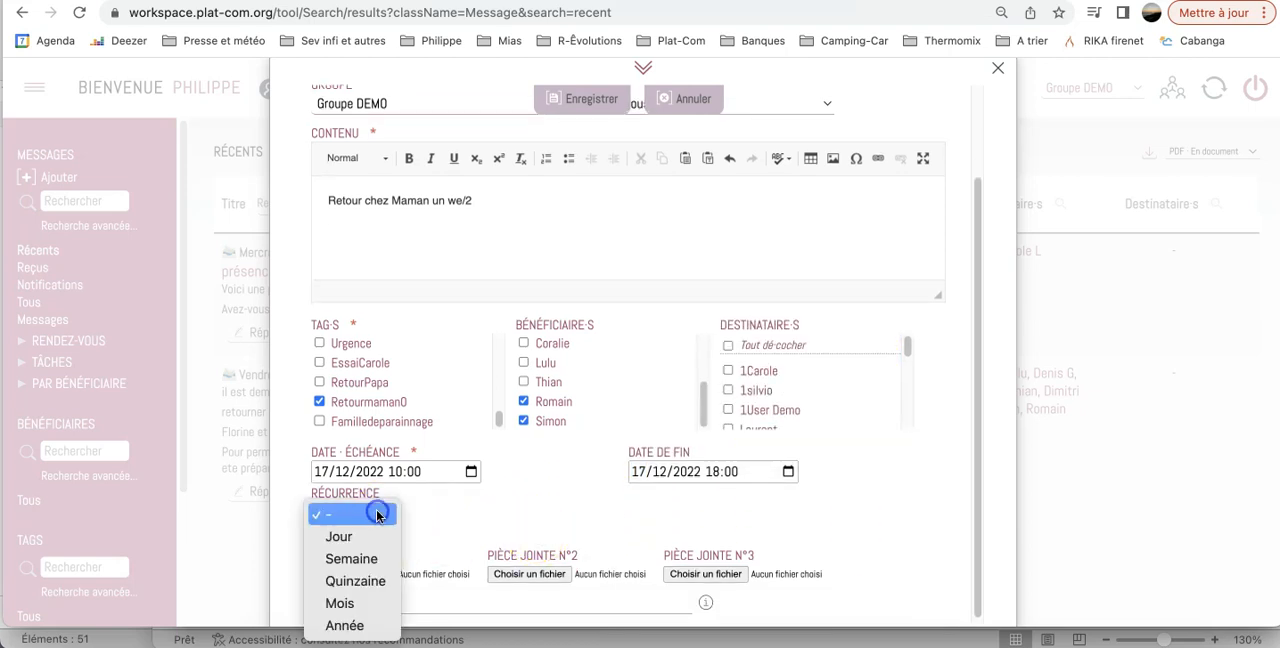
click(362, 576)
click(427, 524)
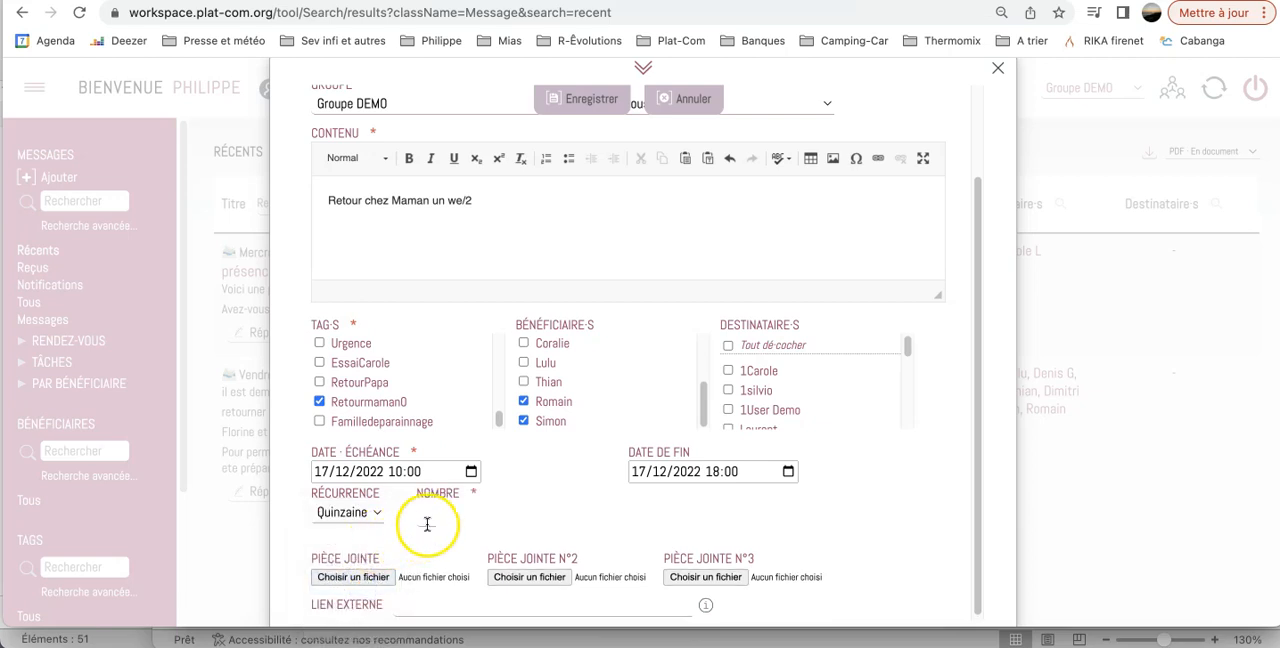
click(431, 517)
text(2)
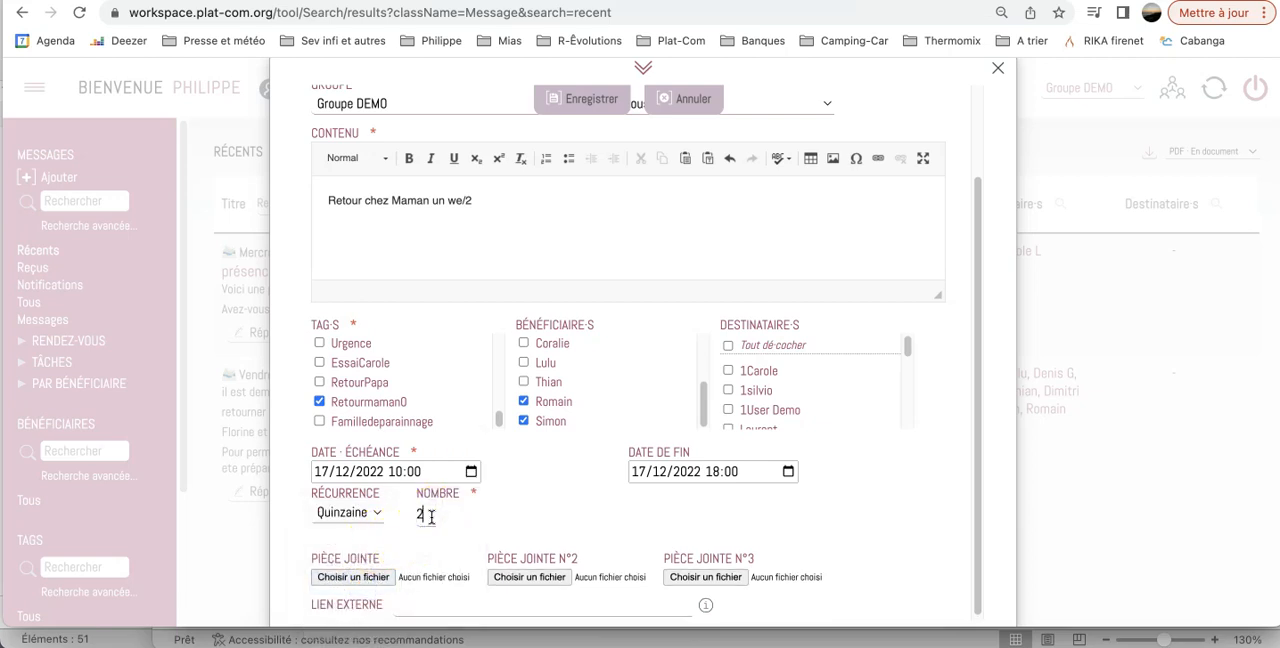
scroll(625, 400, down, 1)
click(593, 100)
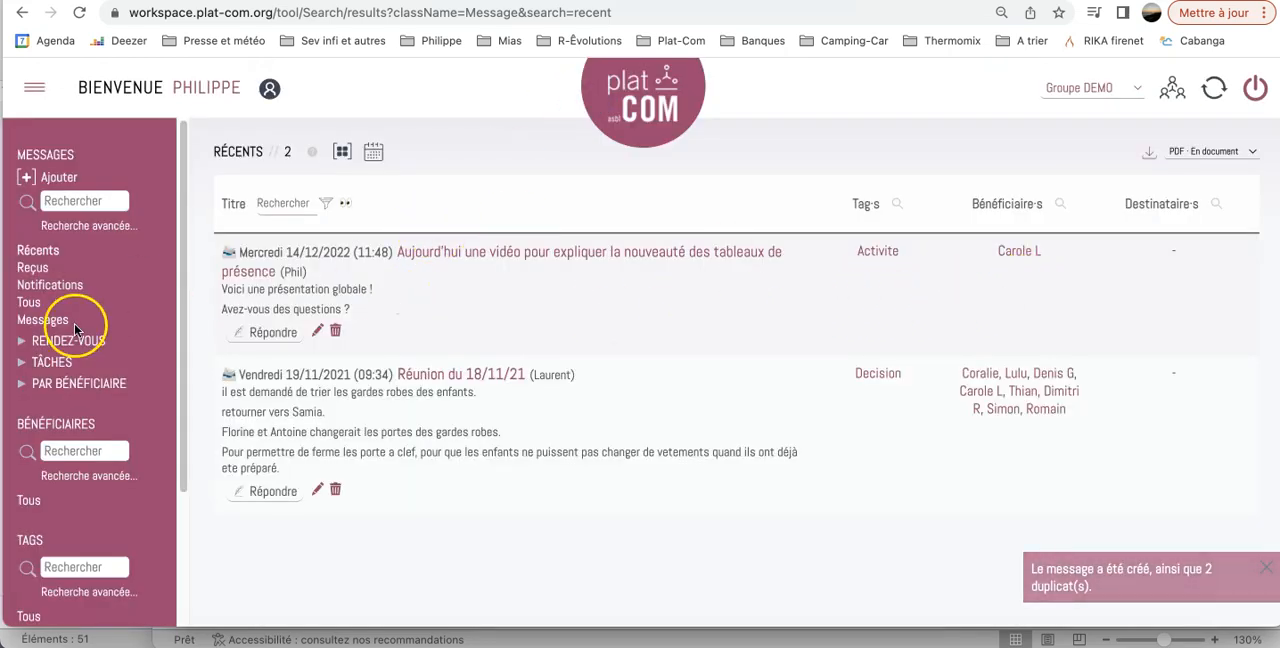
Check the recurring appointments in the list of all messages and in the group's December 2022 presence table with its legend.
click(37, 309)
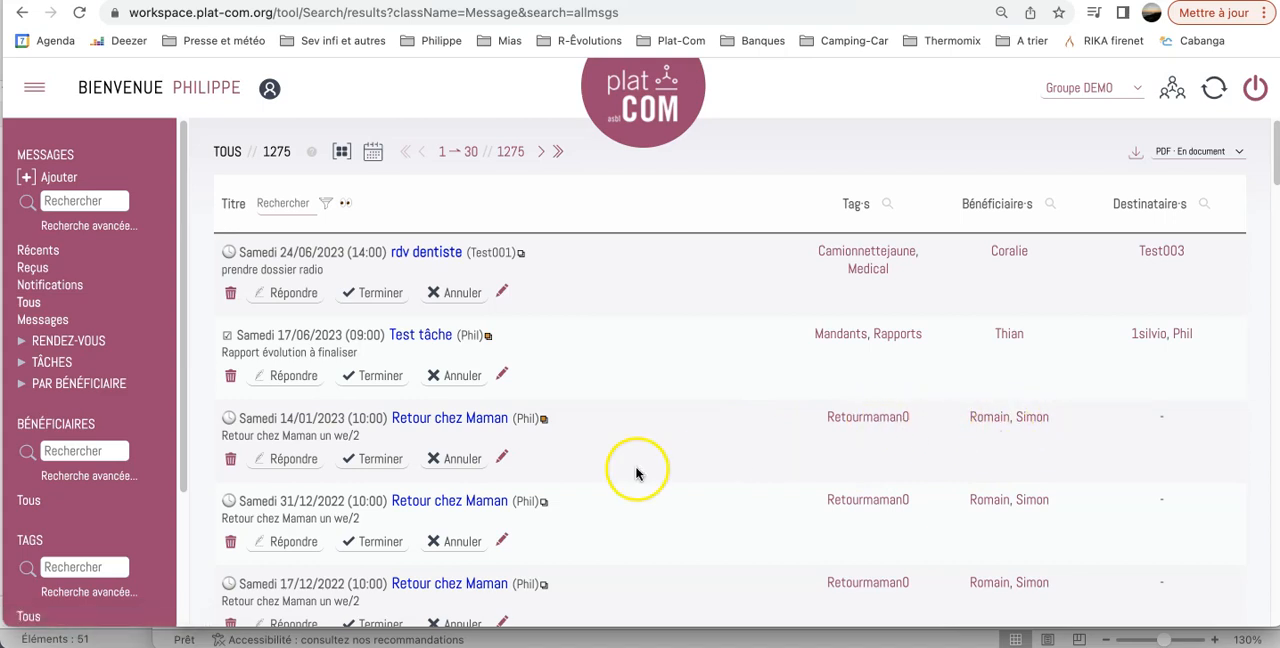
click(1173, 88)
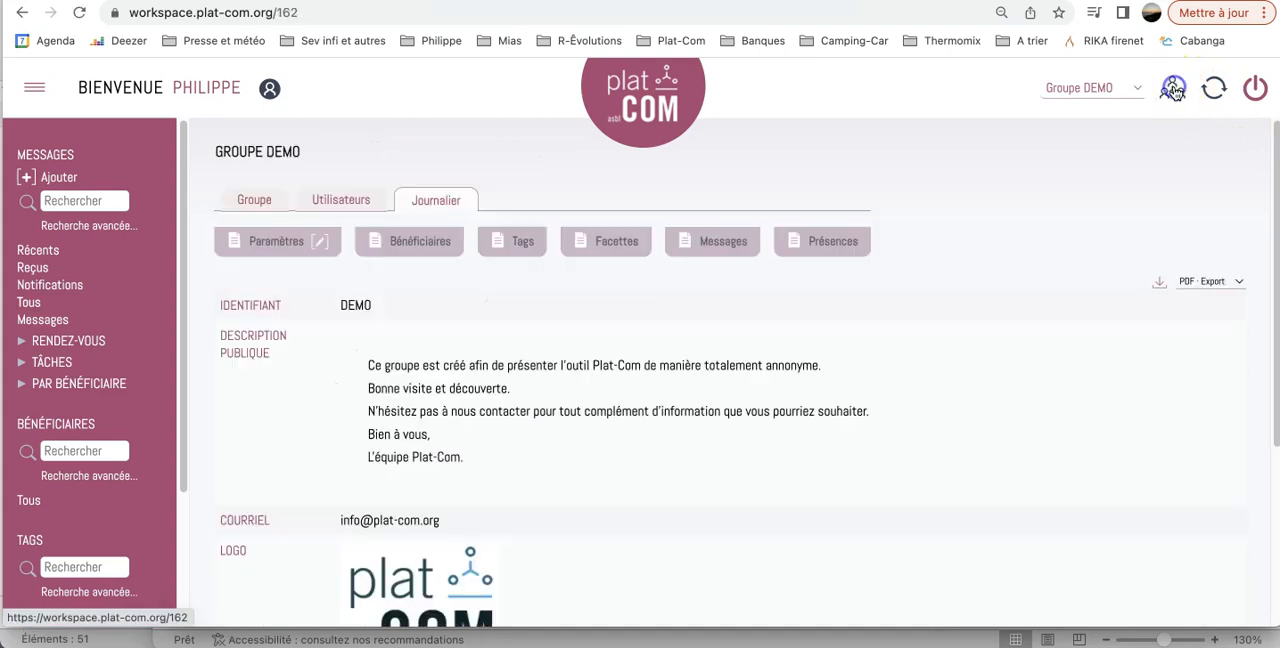
click(830, 242)
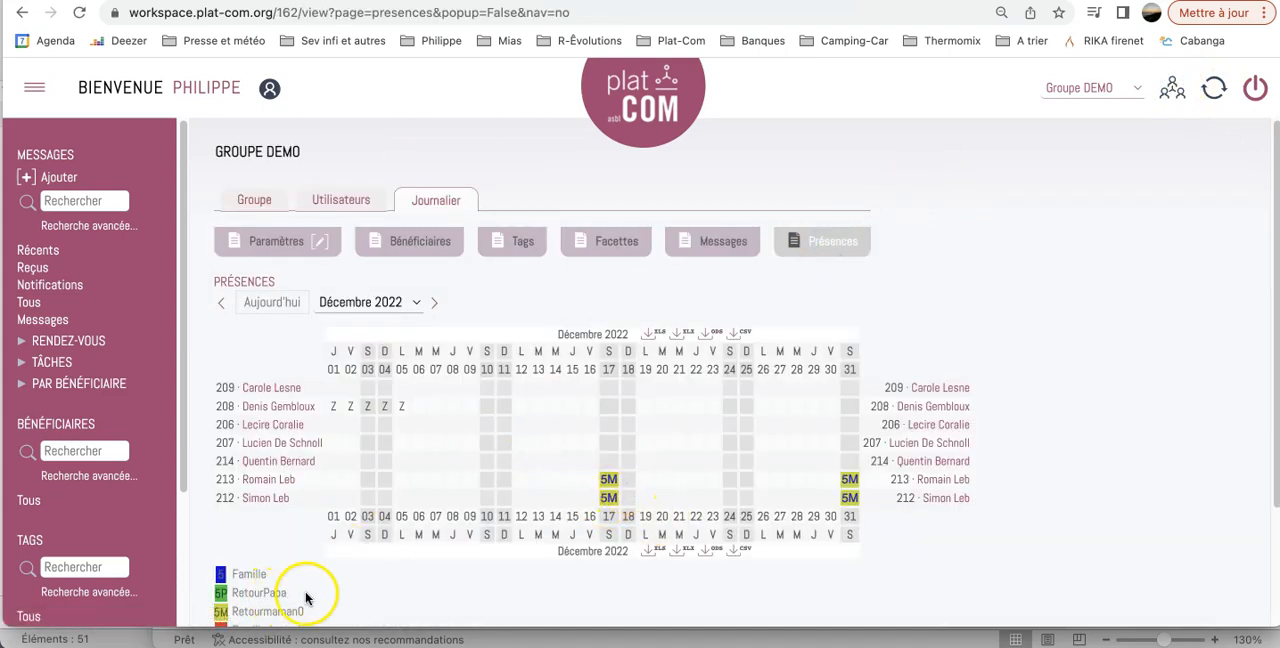
scroll(306, 598, down, 1)
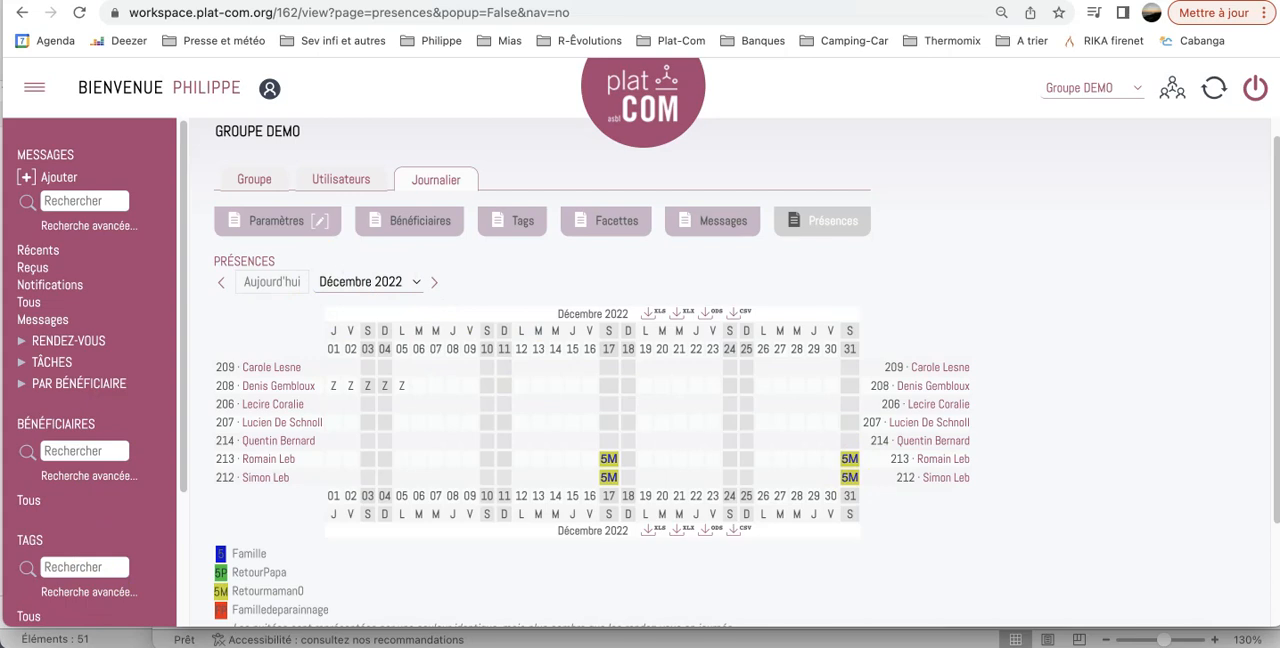
scroll(573, 541, up, 1)
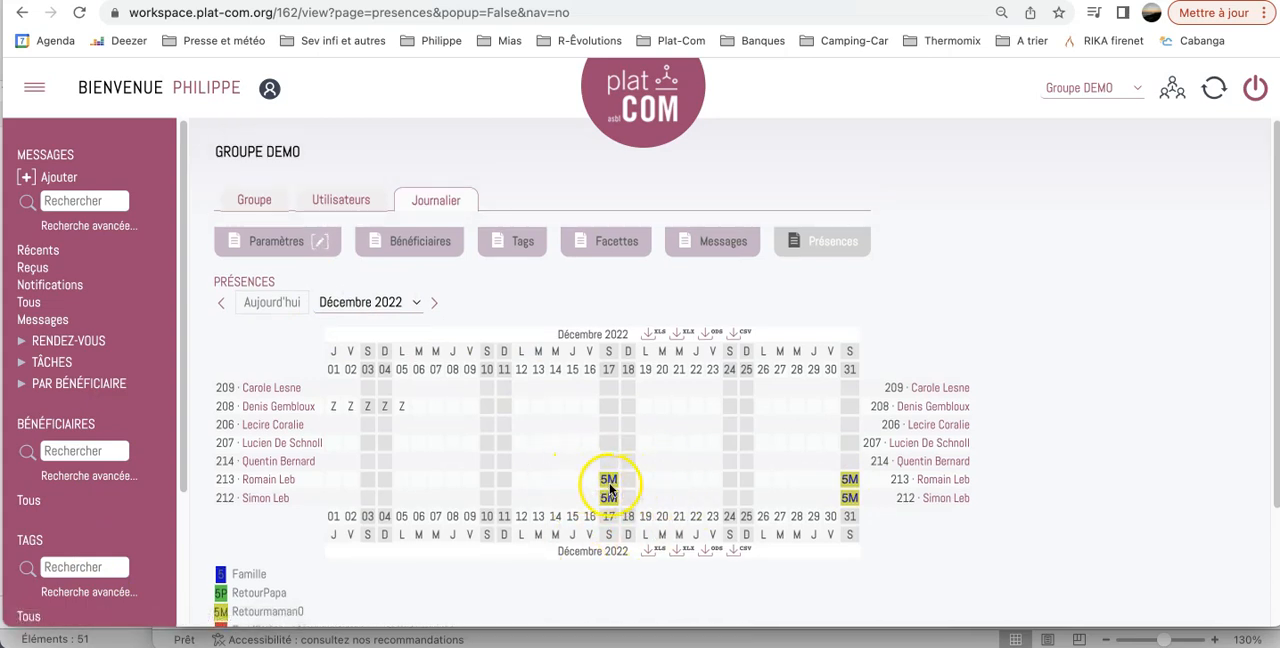
scroll(337, 600, down, 1)
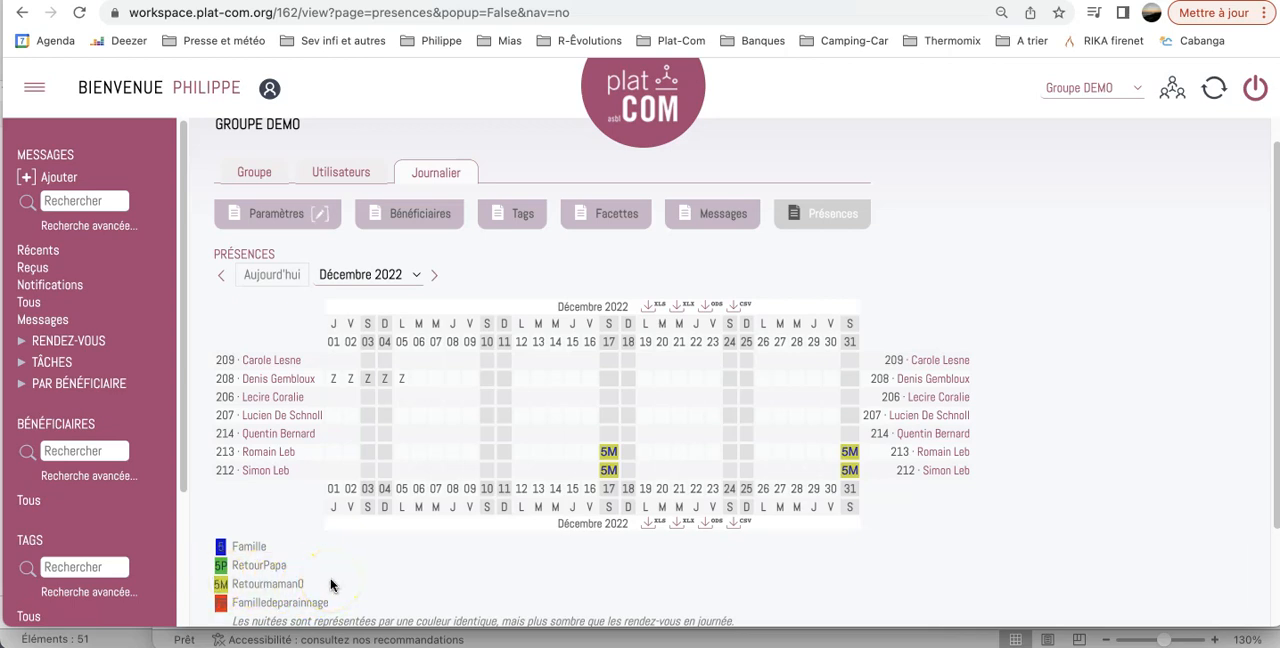
Open the tag Retourmaman0 from the group's tag list for editing.
click(516, 224)
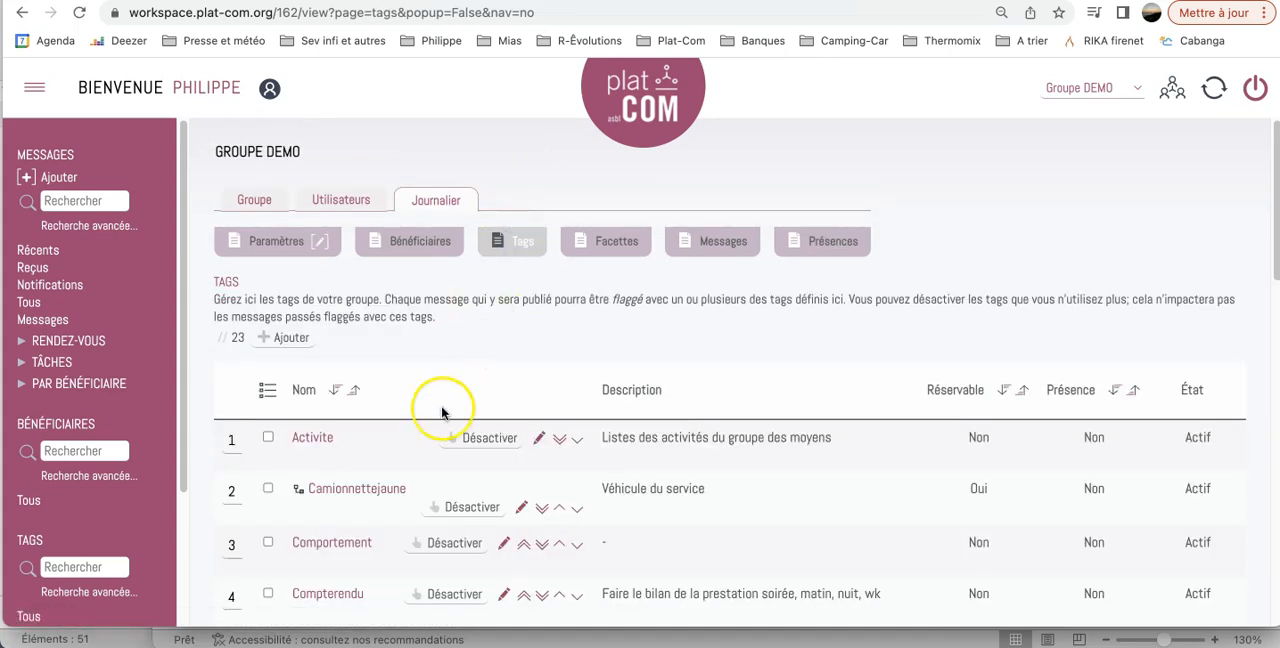
scroll(442, 412, down, 10)
scroll(443, 414, down, 5)
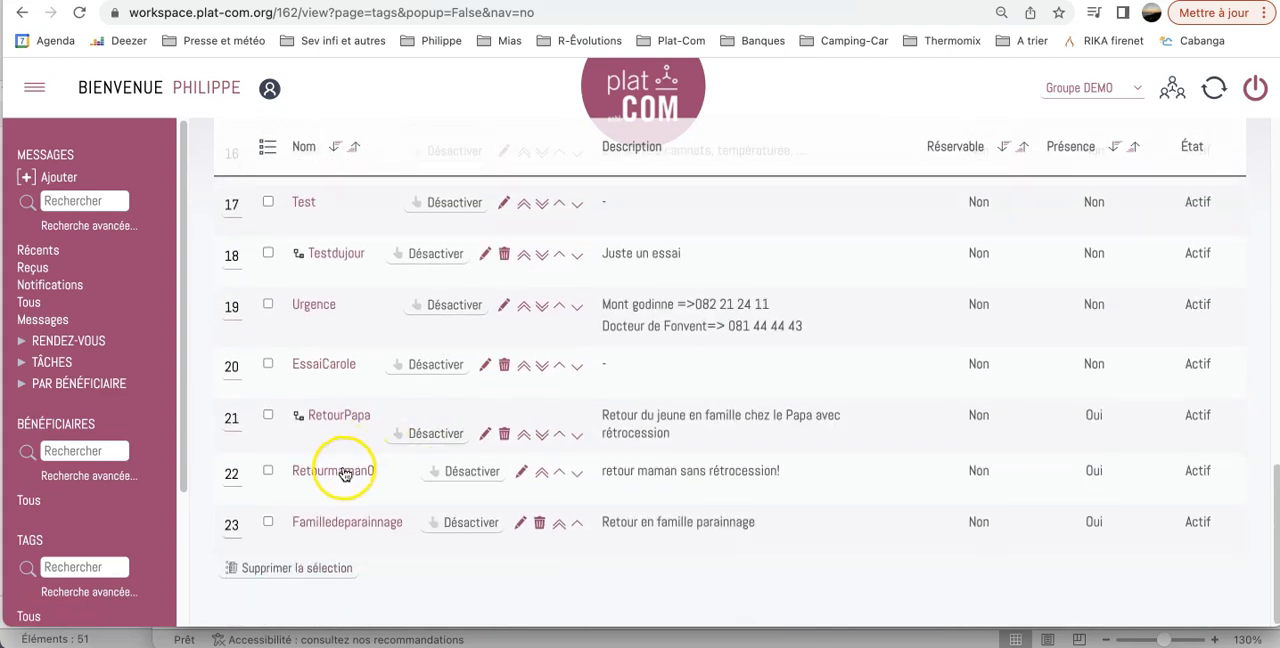
click(341, 471)
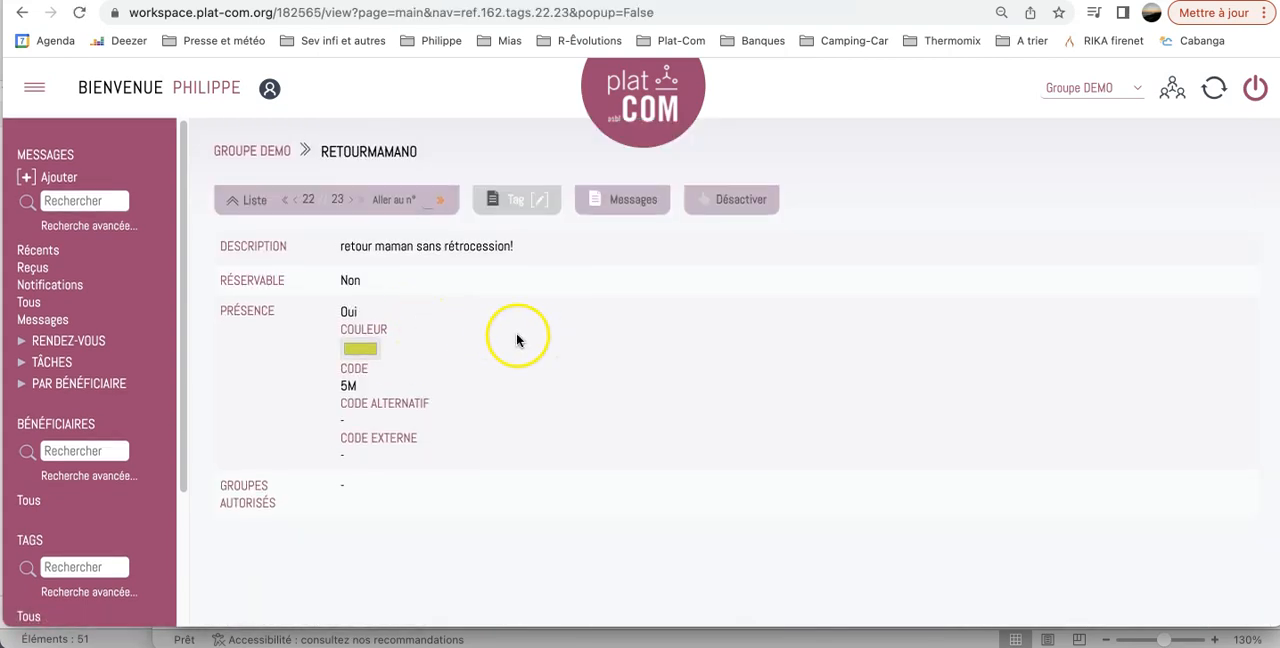
click(540, 203)
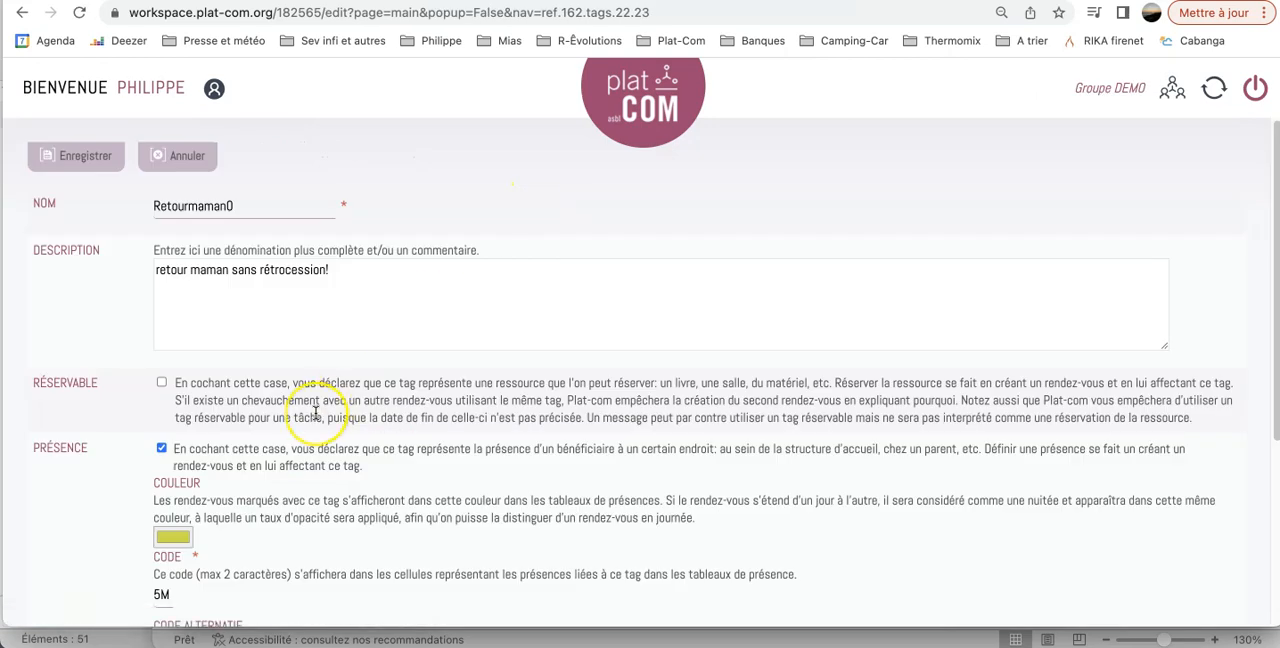
Review the tag's description, presence colour and code fields, and leave the form without saving.
scroll(315, 413, down, 5)
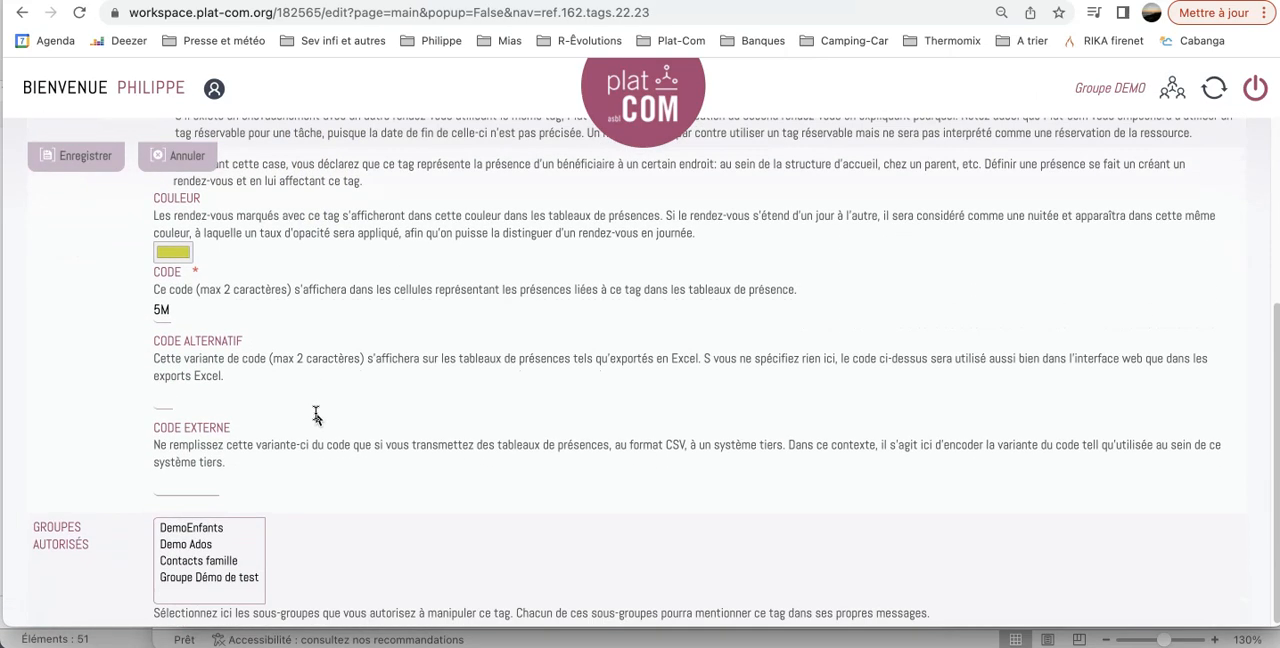
scroll(315, 413, up, 5)
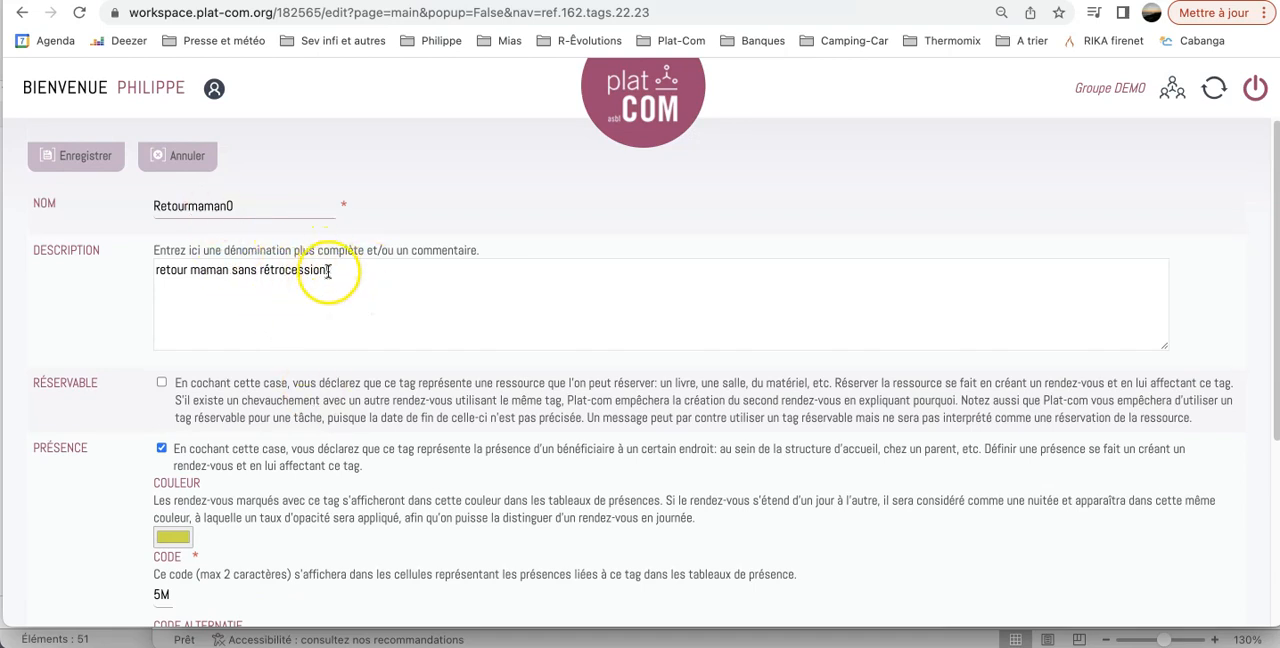
scroll(419, 283, down, 2)
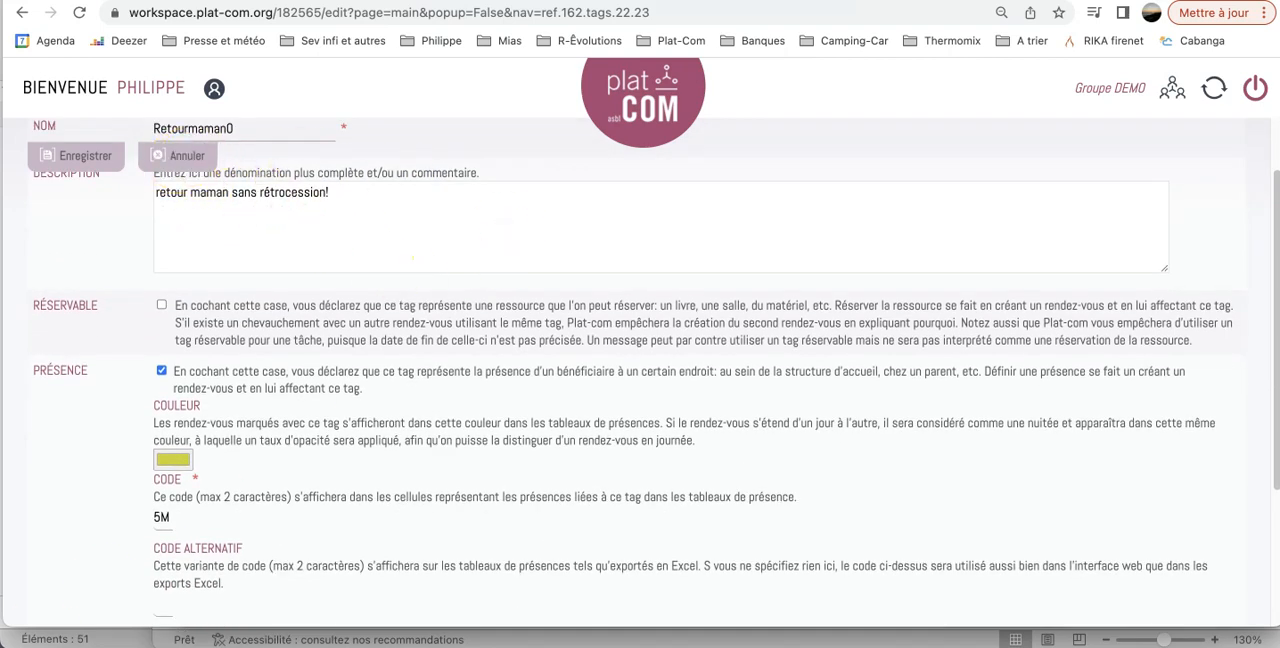
click(624, 114)
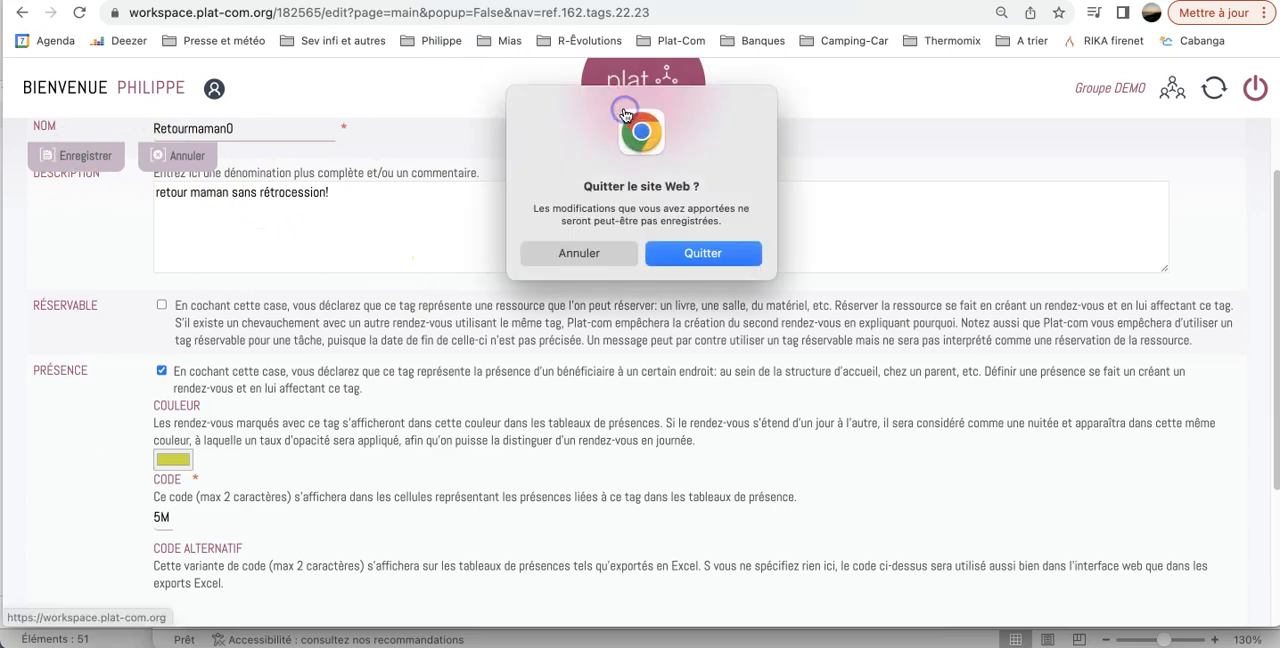
click(700, 253)
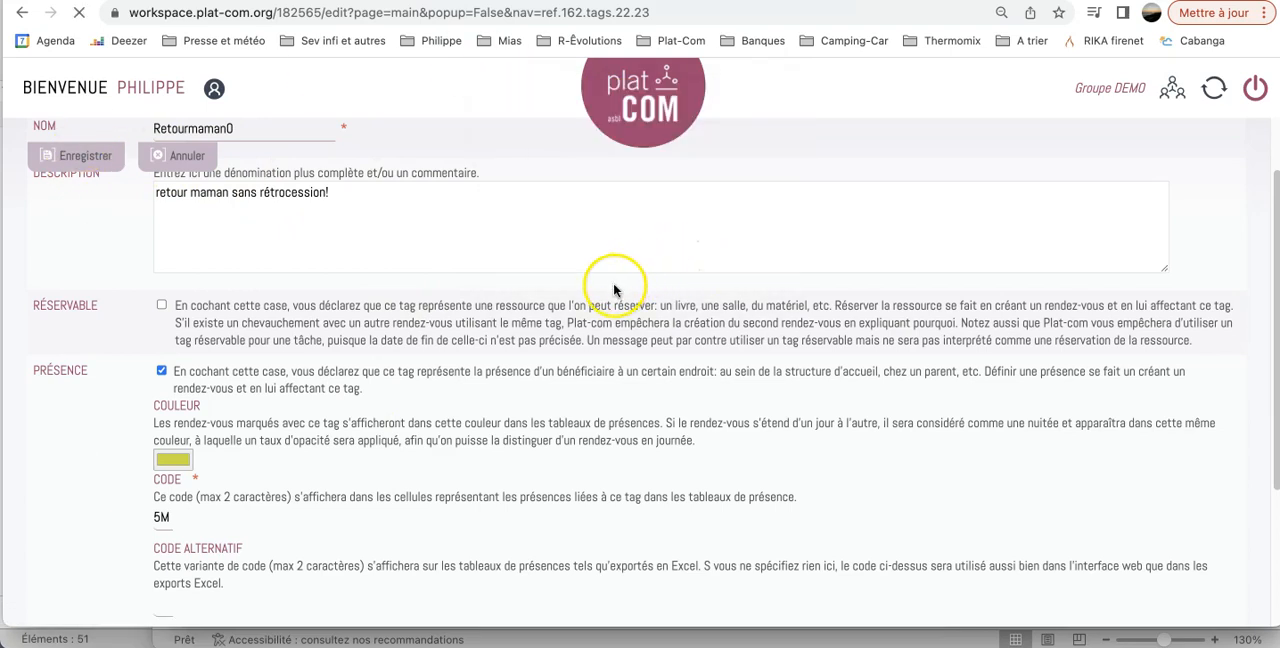